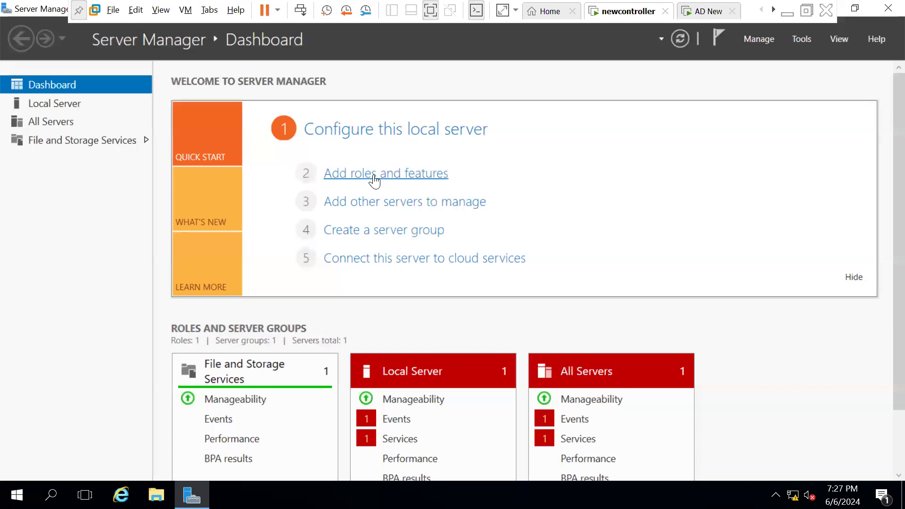
View the newcontroller Local Server properties with Ethernet0 on DHCP, then bring up the Run box
{"action": "left_click", "coordinate": [56, 105]}
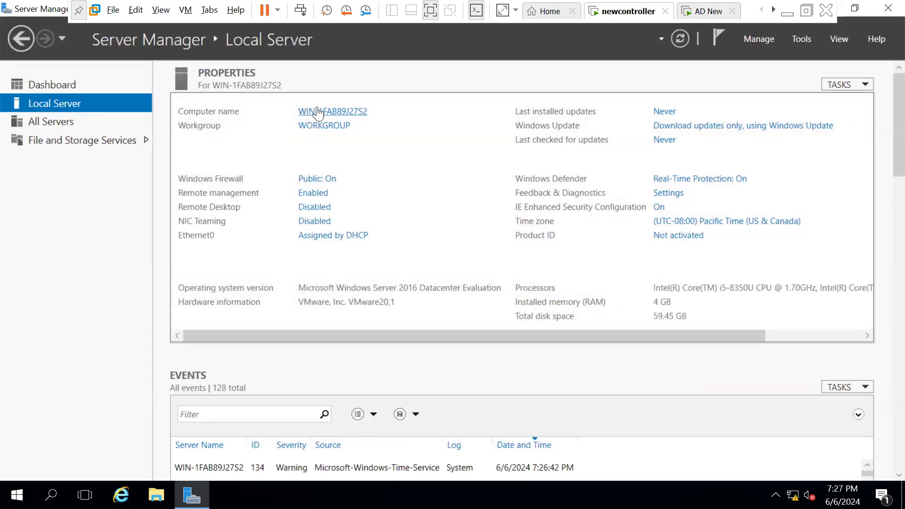
{"action": "left_click", "coordinate": [705, 12]}
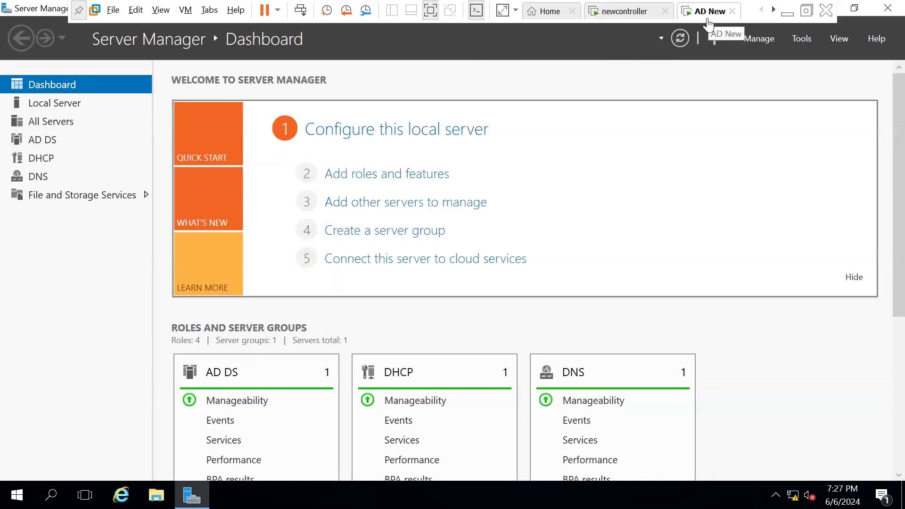
{"action": "left_click", "coordinate": [623, 13]}
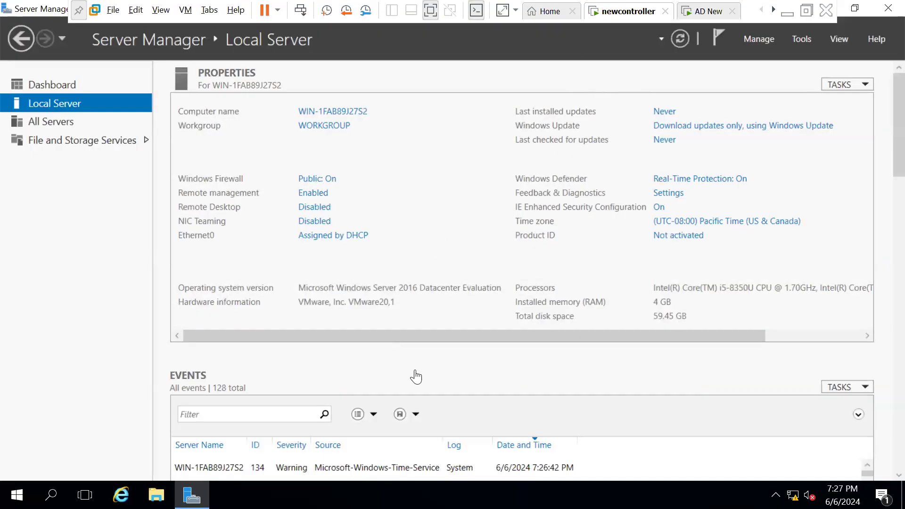
{"action": "key", "text": "super+r"}
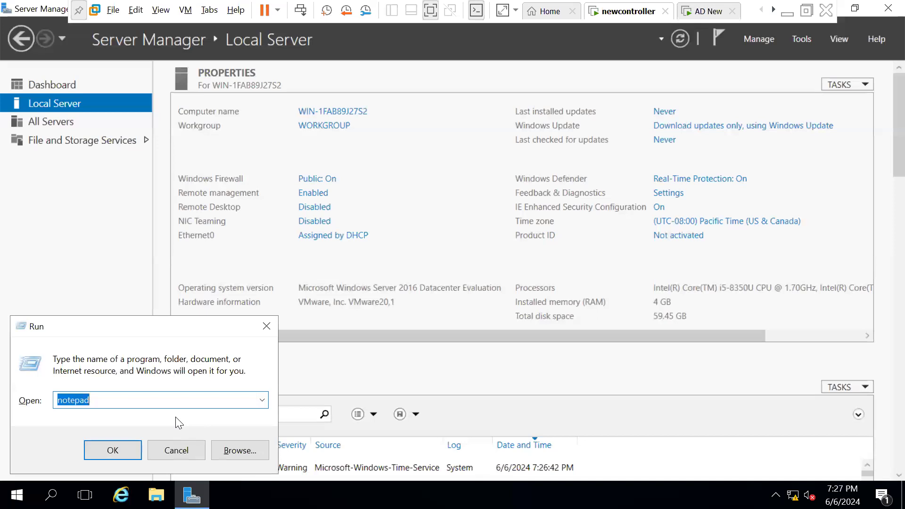
Run ipconfig in a host Command Prompt, then close it
{"action": "type", "text": "cmd"}
{"action": "key", "text": "Return"}
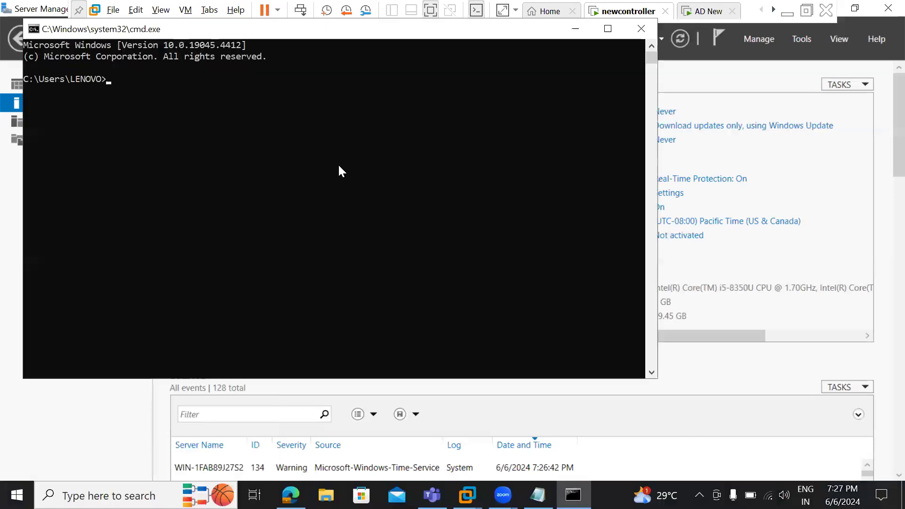
{"action": "type", "text": "ipconfig"}
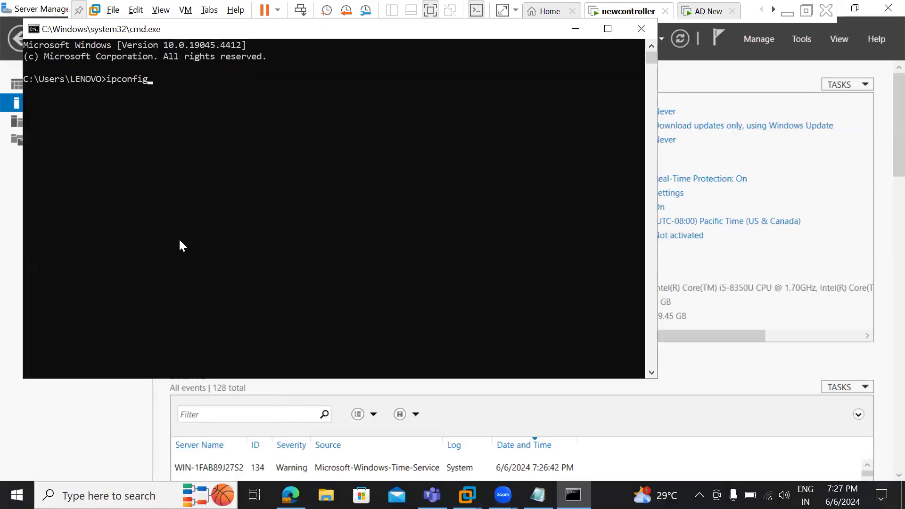
{"action": "key", "text": "Return"}
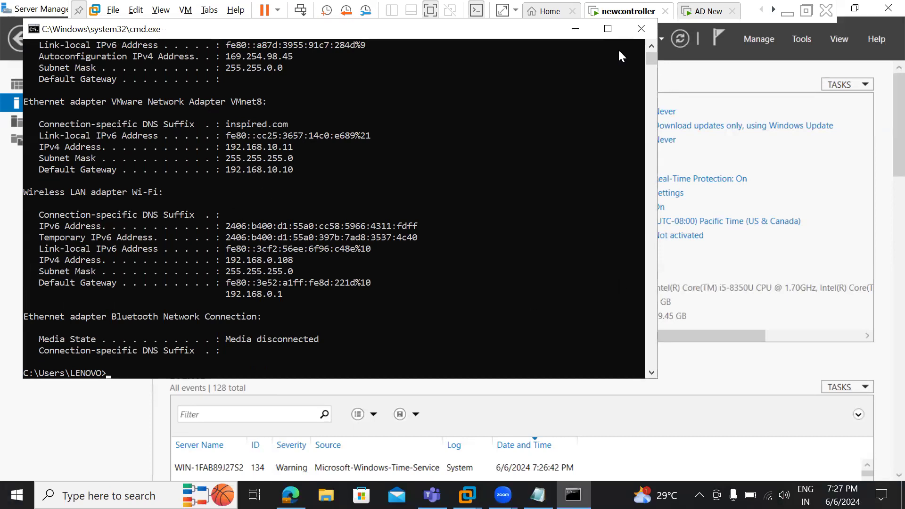
{"action": "left_click", "coordinate": [641, 33]}
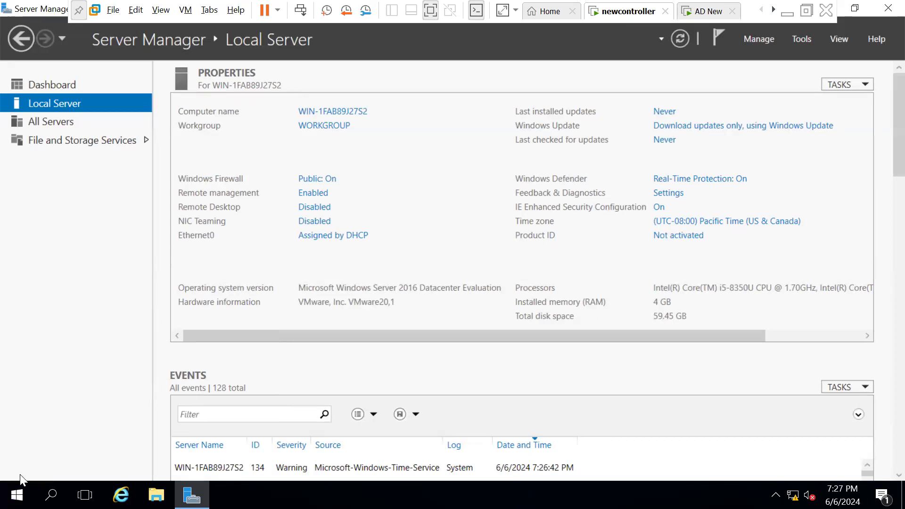
Run ipconfig in the server VM's Command Prompt, confirming 192.168.10.12, then close it
{"action": "key", "text": "super+r"}
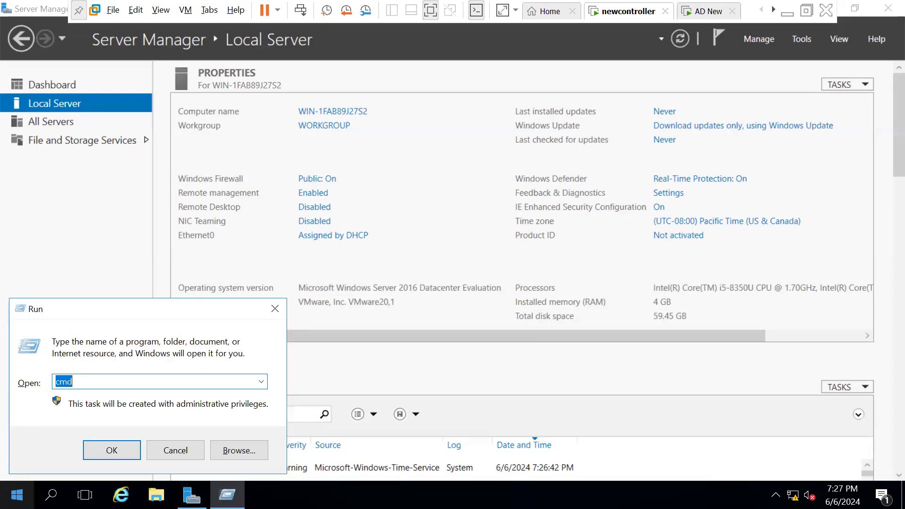
{"action": "key", "text": "Return"}
{"action": "type", "text": "ip"}
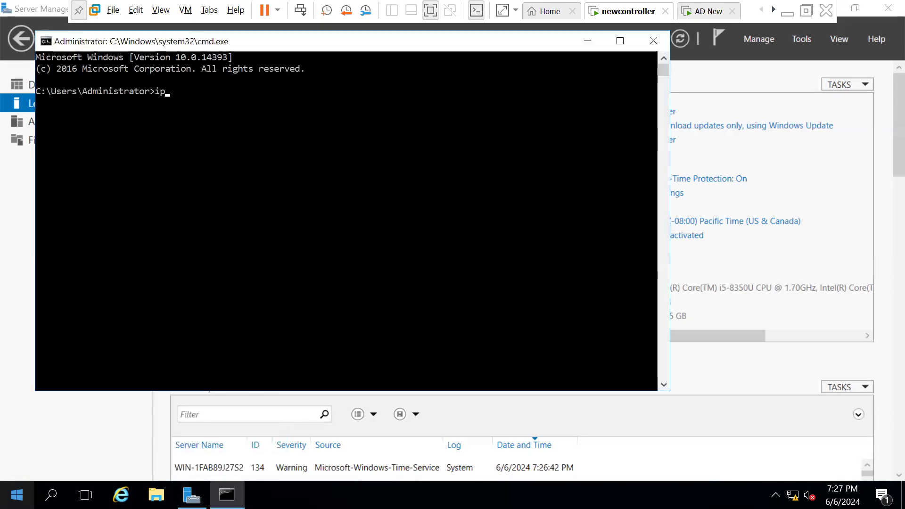
{"action": "type", "text": "concig"}
{"action": "key", "text": "BackSpace"}
{"action": "key", "text": "BackSpace"}
{"action": "key", "text": "BackSpace"}
{"action": "type", "text": "fig"}
{"action": "key", "text": "Return"}
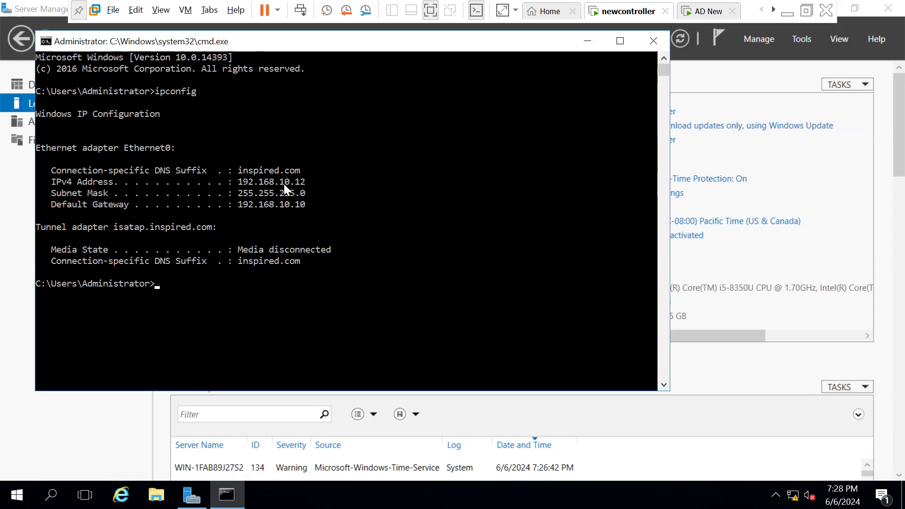
{"action": "left_click", "coordinate": [656, 43]}
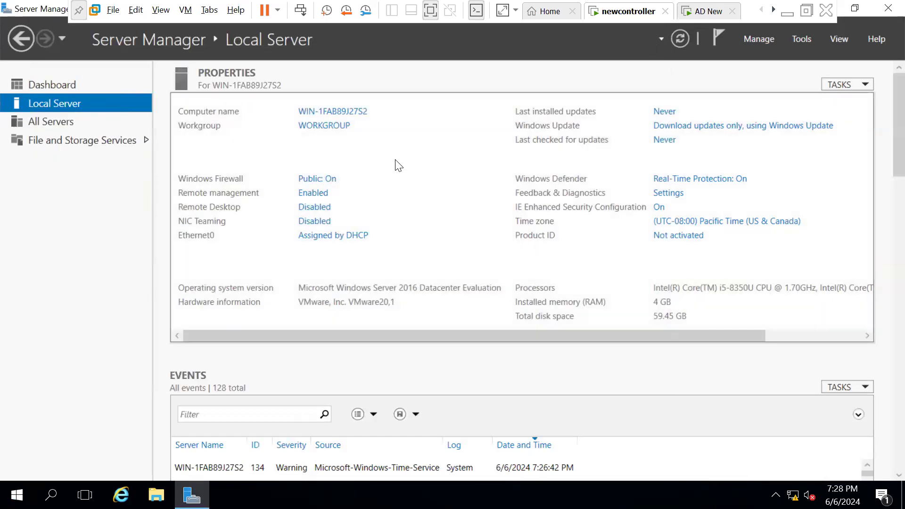
Set the computer to become a member of the inspired.com domain in System Properties
{"action": "left_click", "coordinate": [319, 112]}
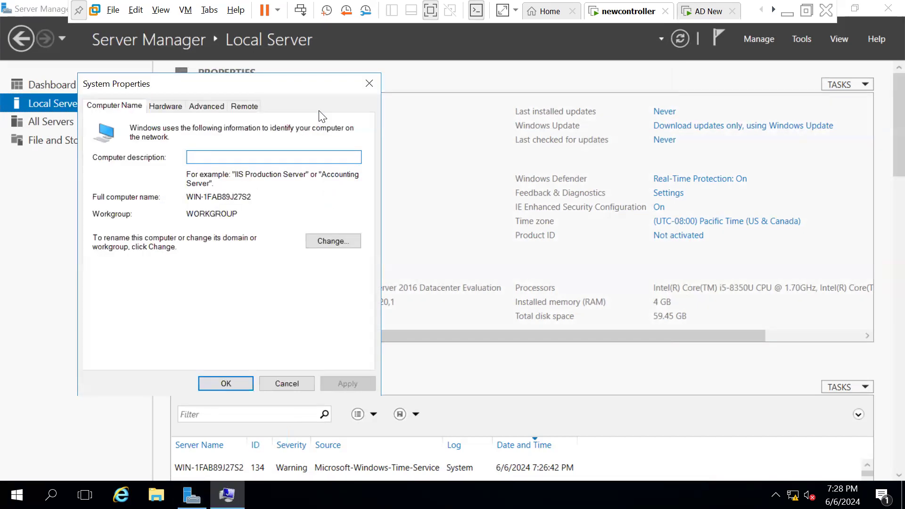
{"action": "left_click", "coordinate": [321, 244]}
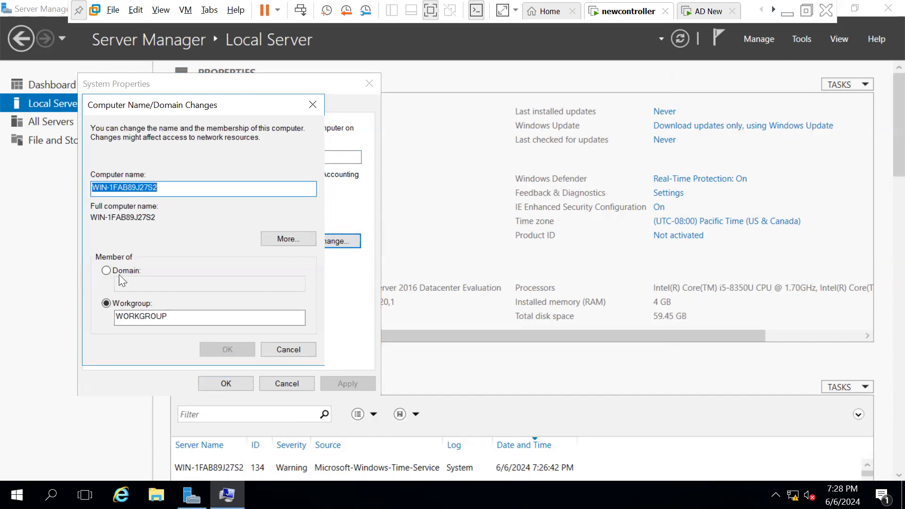
{"action": "left_click", "coordinate": [106, 271]}
{"action": "left_click", "coordinate": [133, 285]}
{"action": "type", "text": "inspired"}
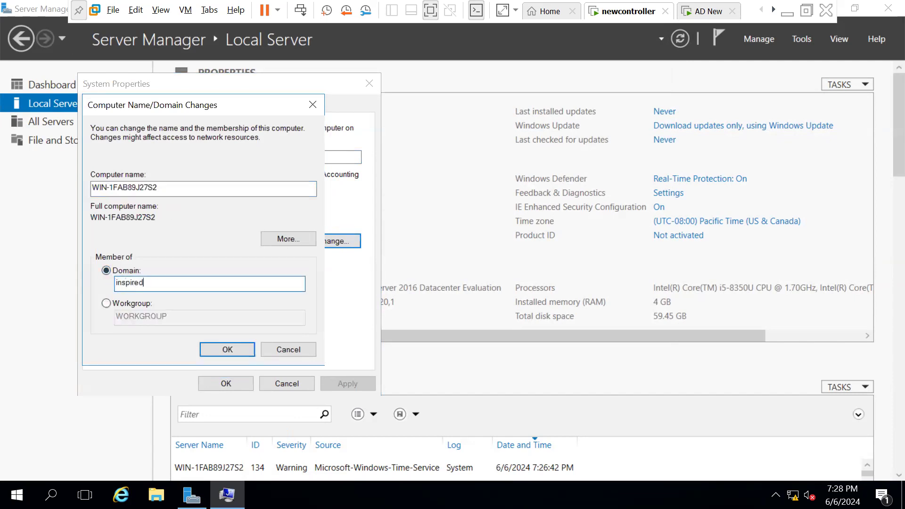
{"action": "type", "text": ".com"}
{"action": "left_click", "coordinate": [217, 351]}
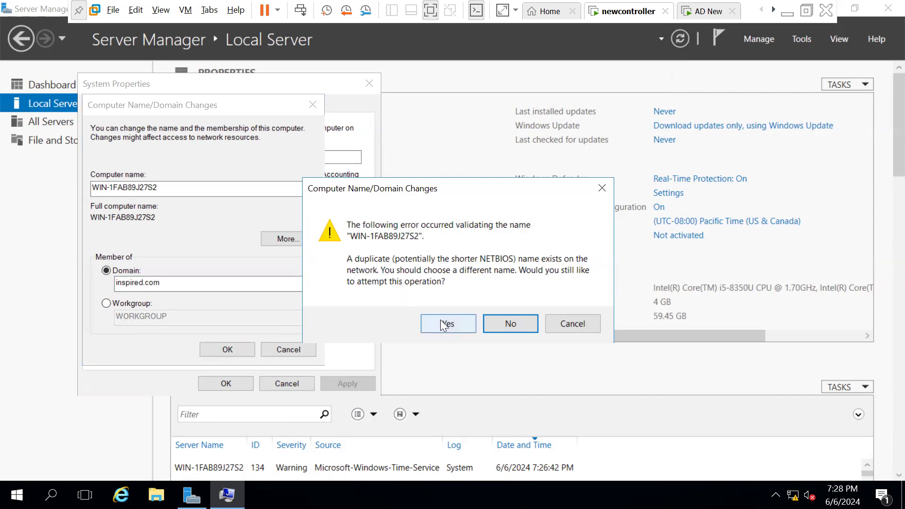
{"action": "left_click", "coordinate": [496, 324]}
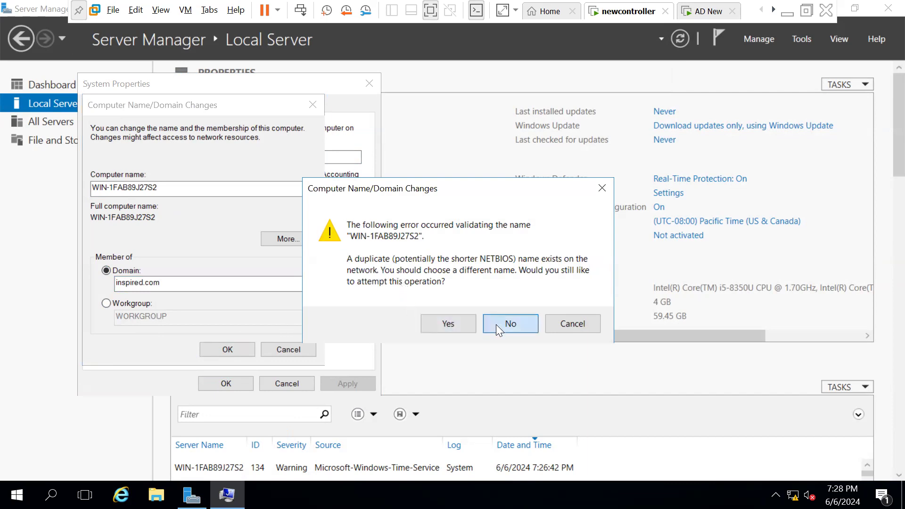
Change the computer name's last character to 1, making it WIN-1FAB89J27S1, and resubmit
{"action": "left_click", "coordinate": [185, 186]}
{"action": "key", "text": "BackSpace"}
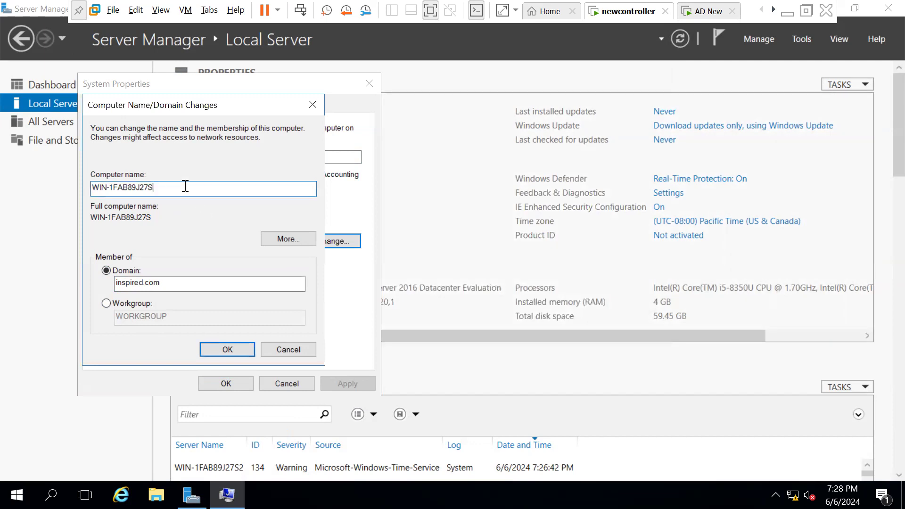
{"action": "type", "text": "1"}
{"action": "left_click", "coordinate": [216, 349]}
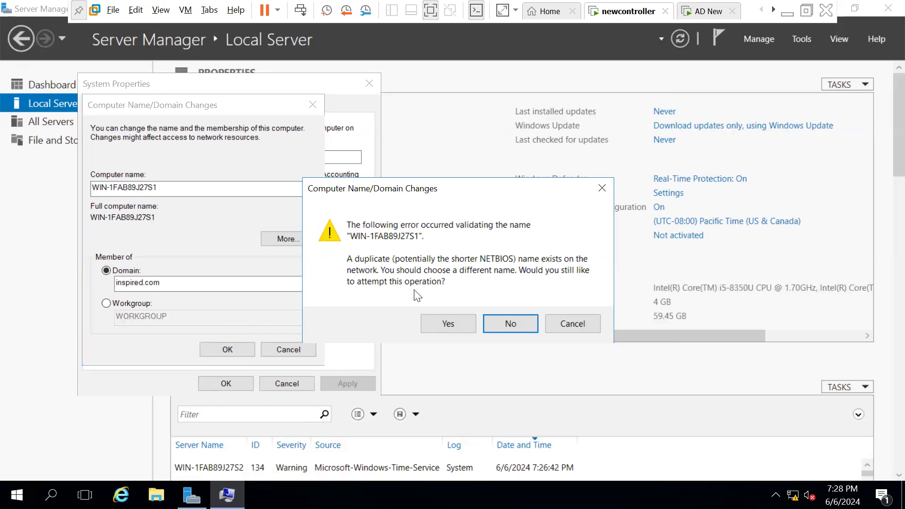
{"action": "left_click", "coordinate": [442, 321]}
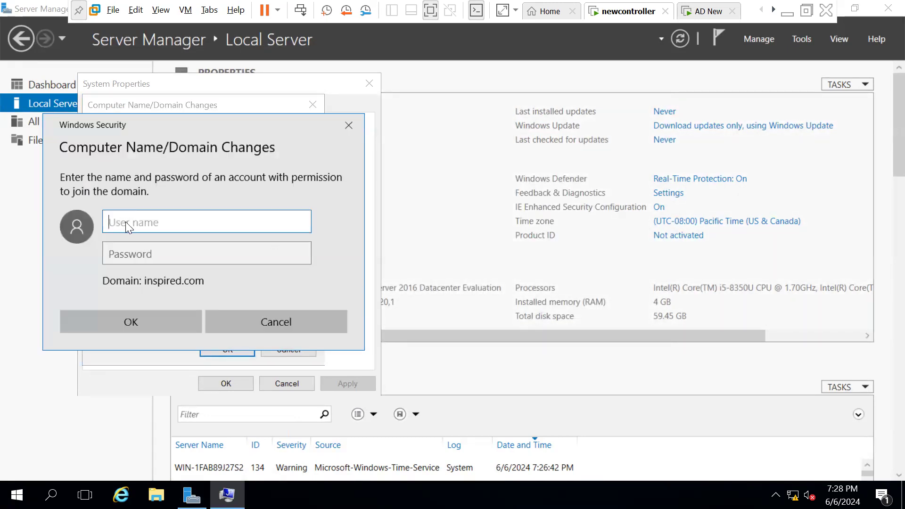
Authenticate as the domain administrator and acknowledge the domain welcome and restart notices
{"action": "type", "text": "administratorr"}
{"action": "key", "text": "BackSpace"}
{"action": "key", "text": "BackSpace"}
{"action": "type", "text": "r"}
{"action": "key", "text": "Tab"}
{"action": "type", "text": "•••••••"}
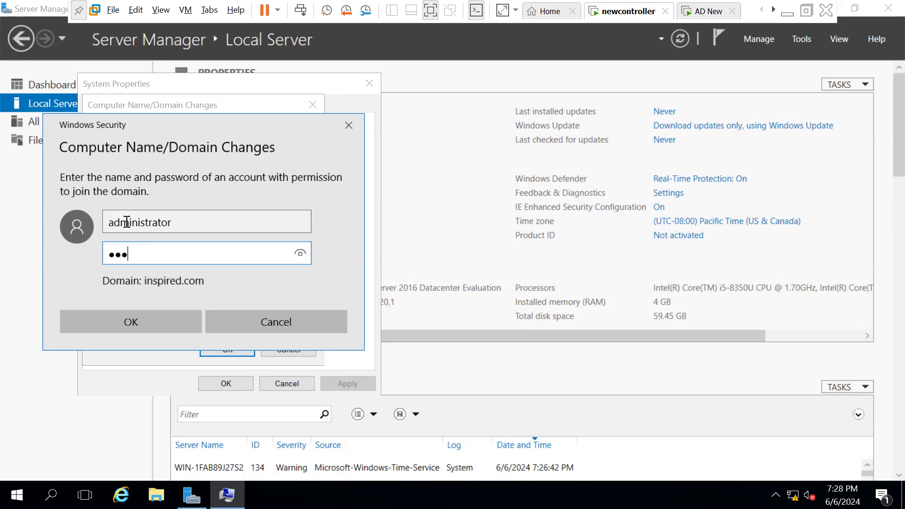
{"action": "type", "text": "••"}
{"action": "left_click", "coordinate": [99, 325]}
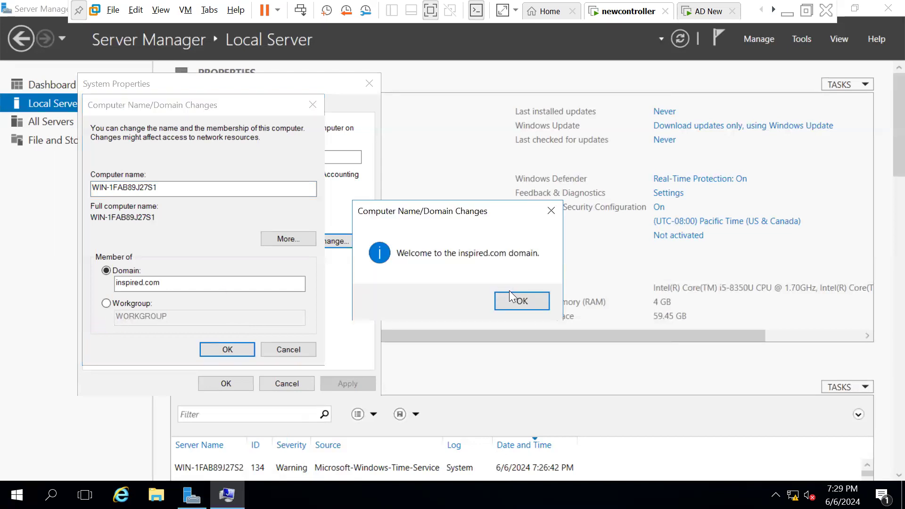
{"action": "left_click", "coordinate": [509, 300]}
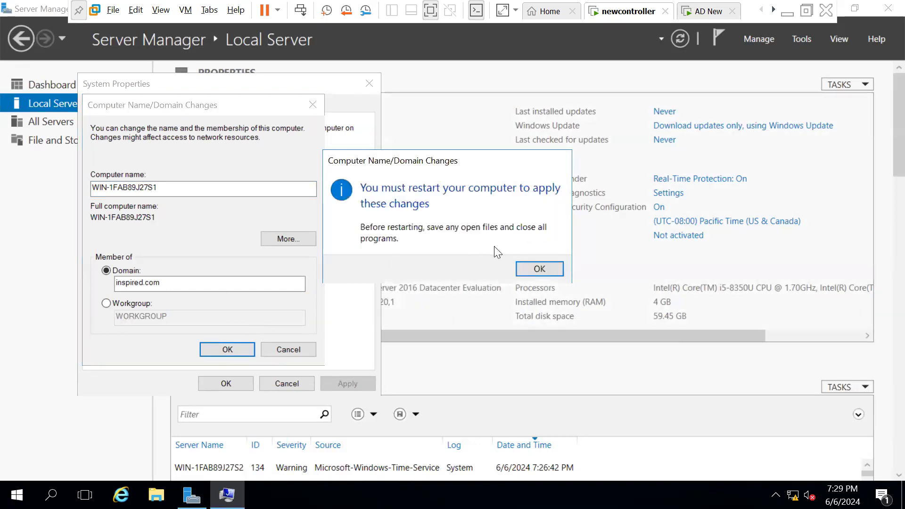
{"action": "left_click", "coordinate": [542, 271]}
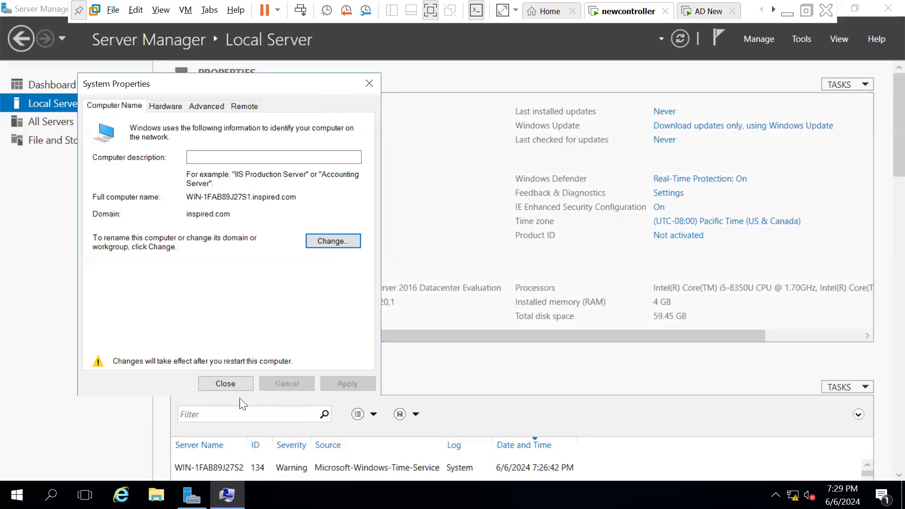
{"action": "left_click", "coordinate": [219, 385]}
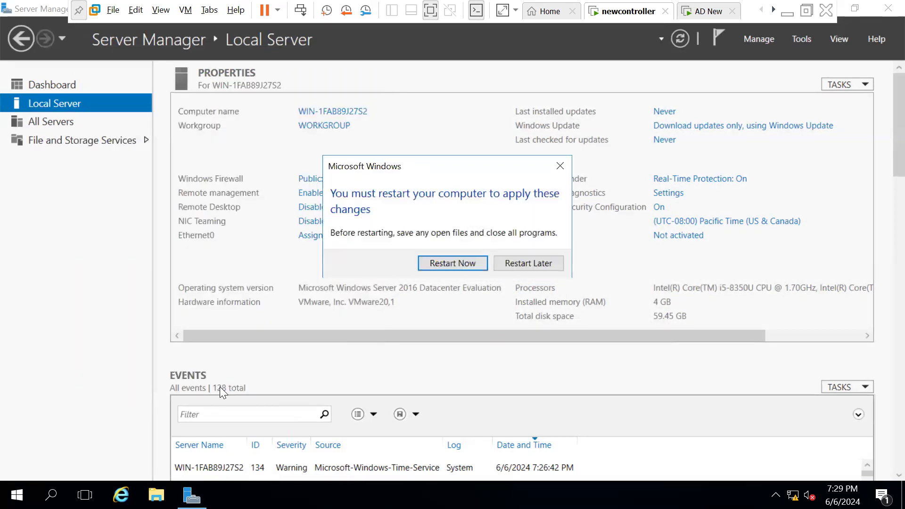
Restart the newcontroller VM now and wait until its Windows lock screen appears
{"action": "left_click", "coordinate": [444, 269]}
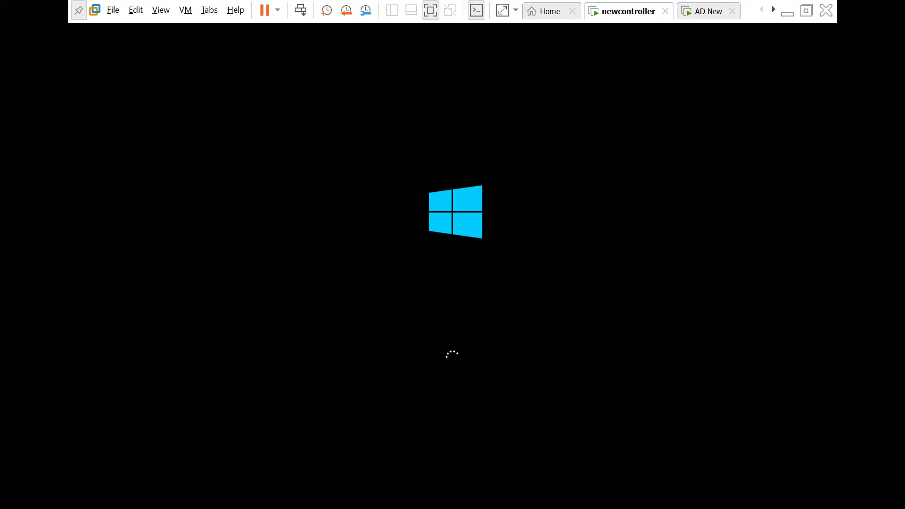
{"action": "left_click", "coordinate": [715, 17]}
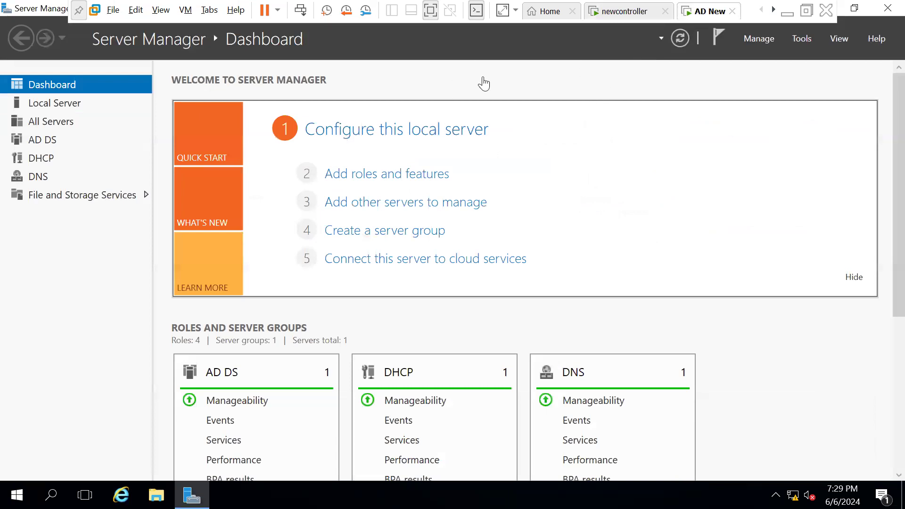
{"action": "left_click", "coordinate": [614, 18]}
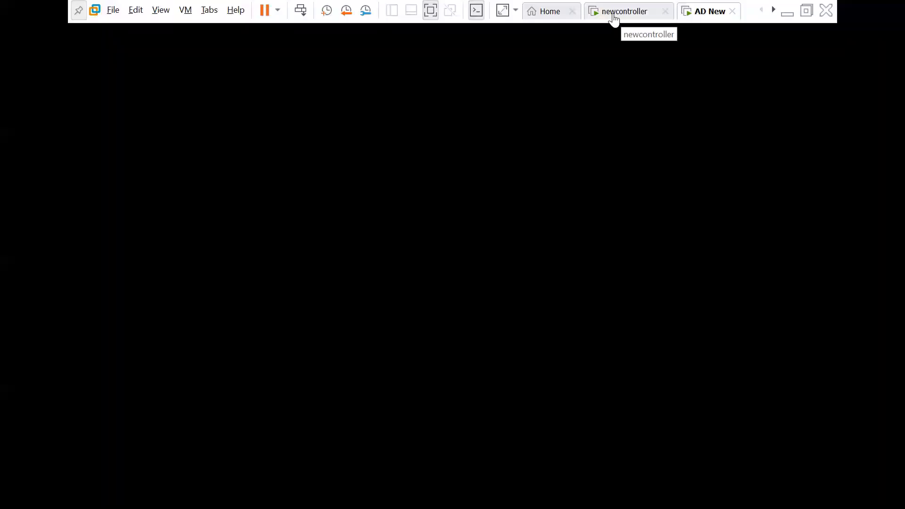
{"action": "left_click", "coordinate": [614, 17]}
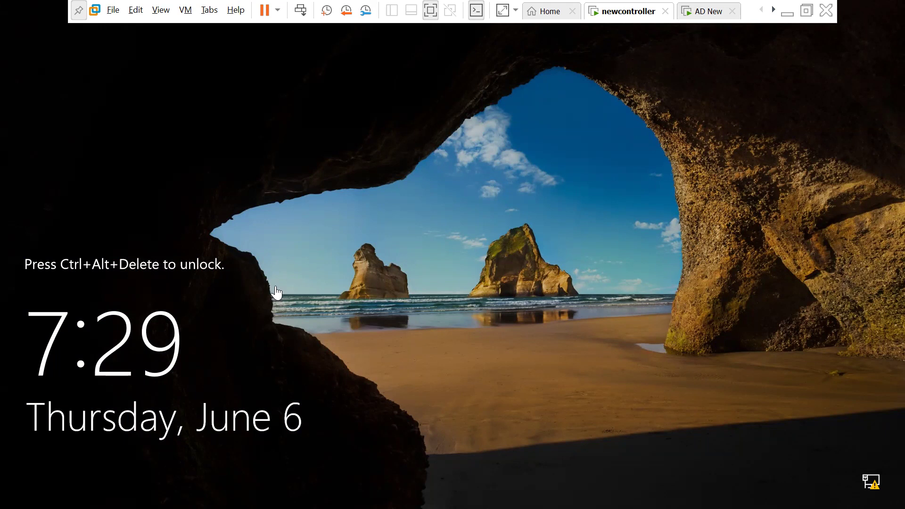
{"action": "key", "text": "alt"}
{"action": "left_click", "coordinate": [139, 414]}
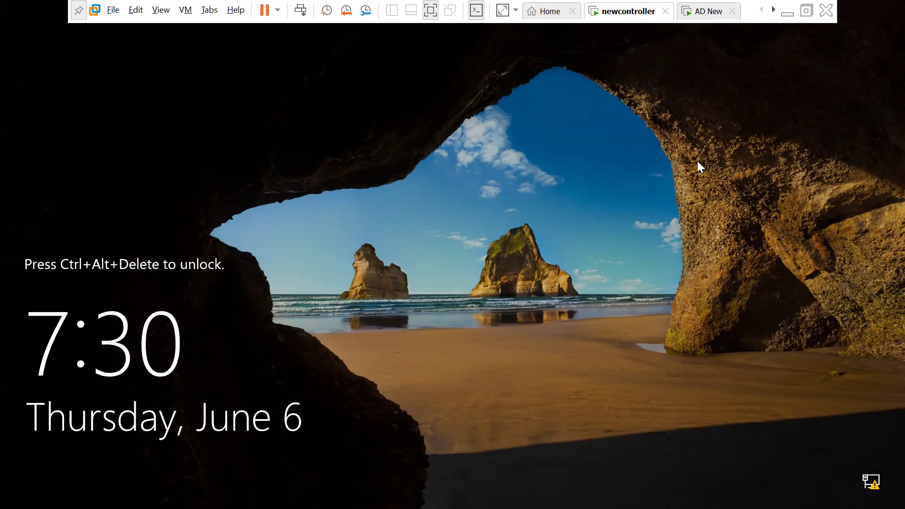
{"action": "left_click", "coordinate": [691, 17]}
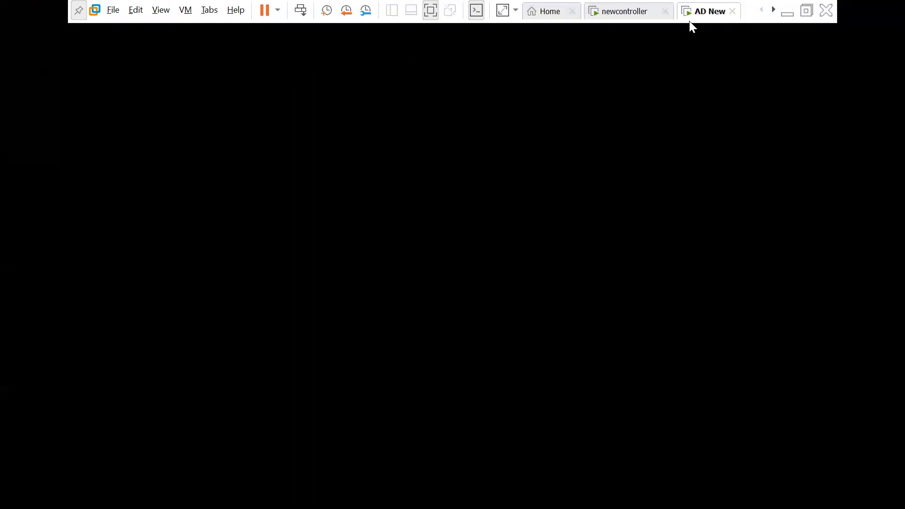
{"action": "left_click", "coordinate": [628, 15]}
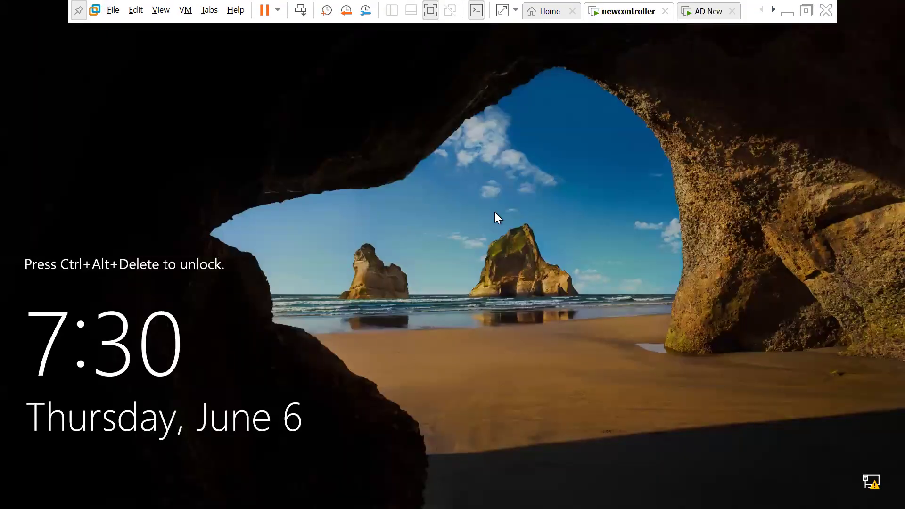
Send Ctrl+Alt+Del and sign in as Other user with the inspired domain administrator account and password
{"action": "left_click", "coordinate": [185, 10]}
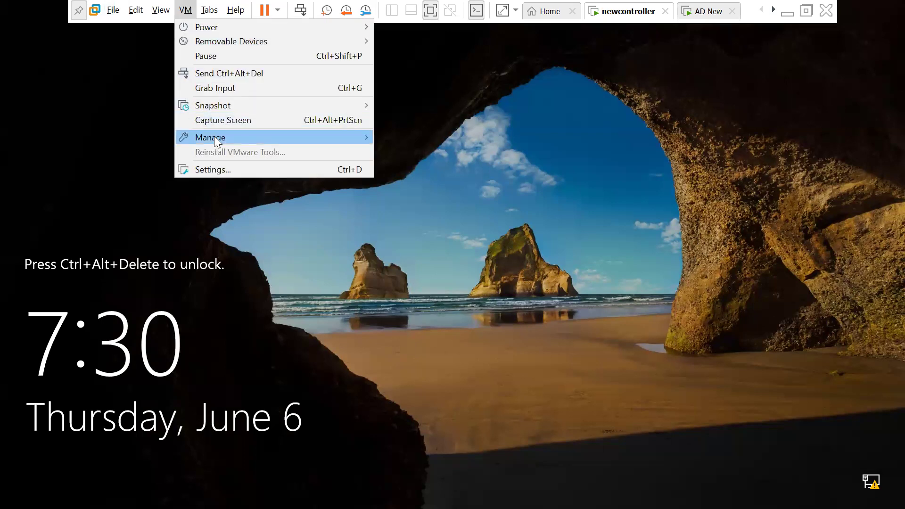
{"action": "left_click", "coordinate": [225, 72]}
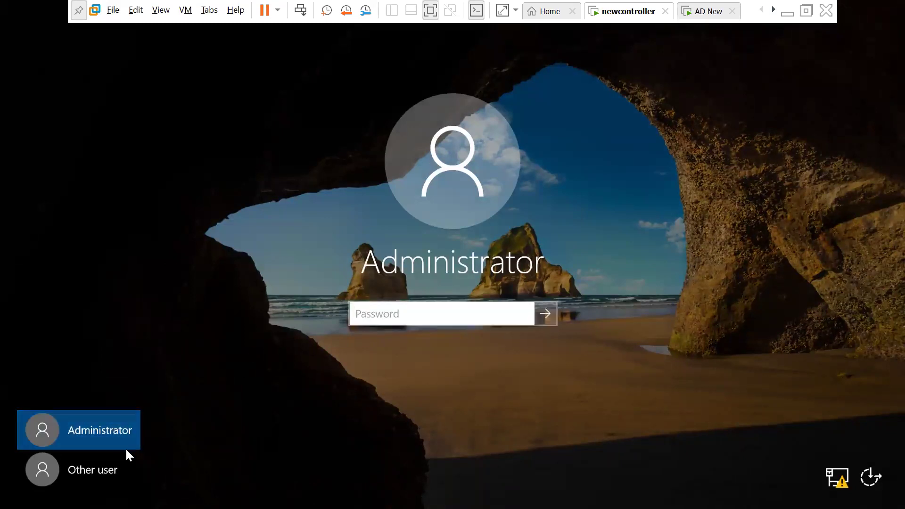
{"action": "left_click", "coordinate": [98, 470]}
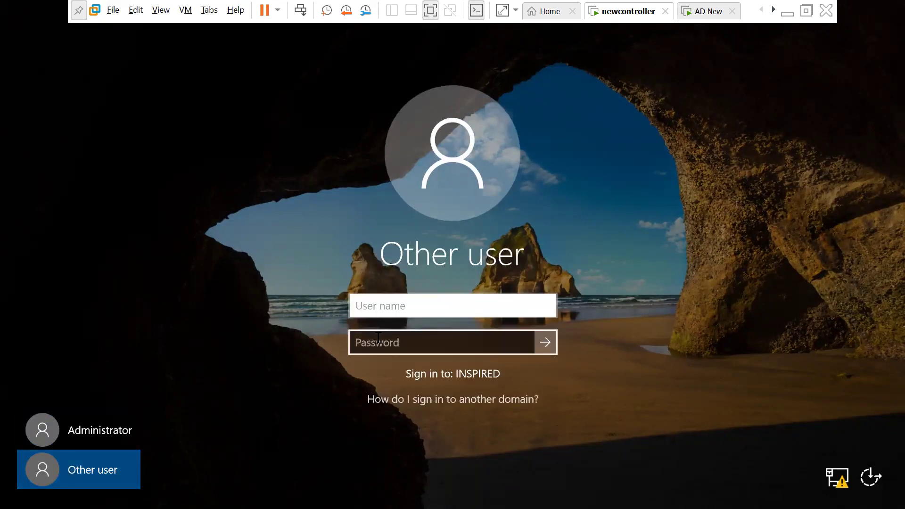
{"action": "type", "text": "in"}
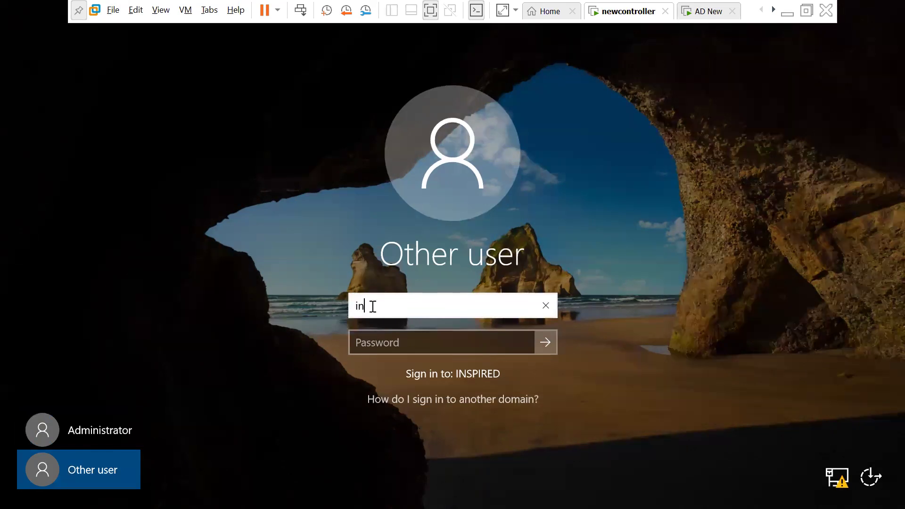
{"action": "type", "text": "spired\\administrator"}
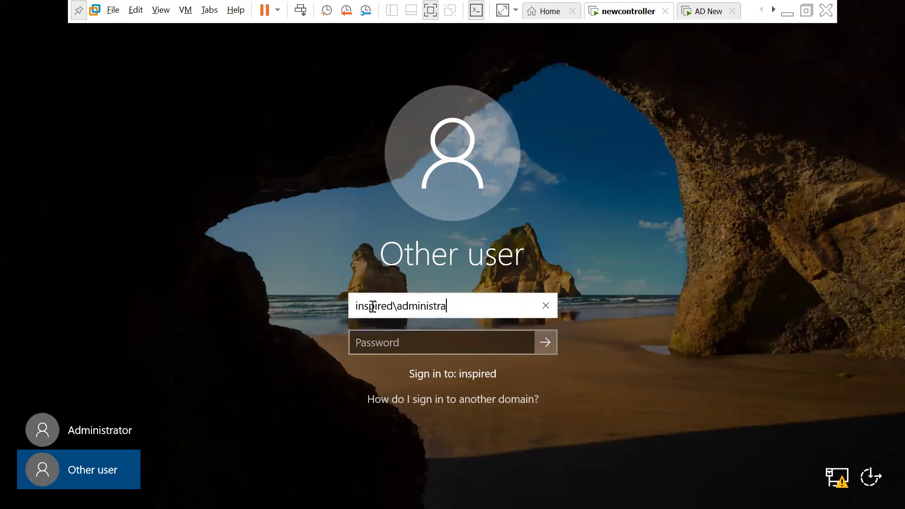
{"action": "key", "text": "Tab"}
{"action": "type", "text": "••••••••"}
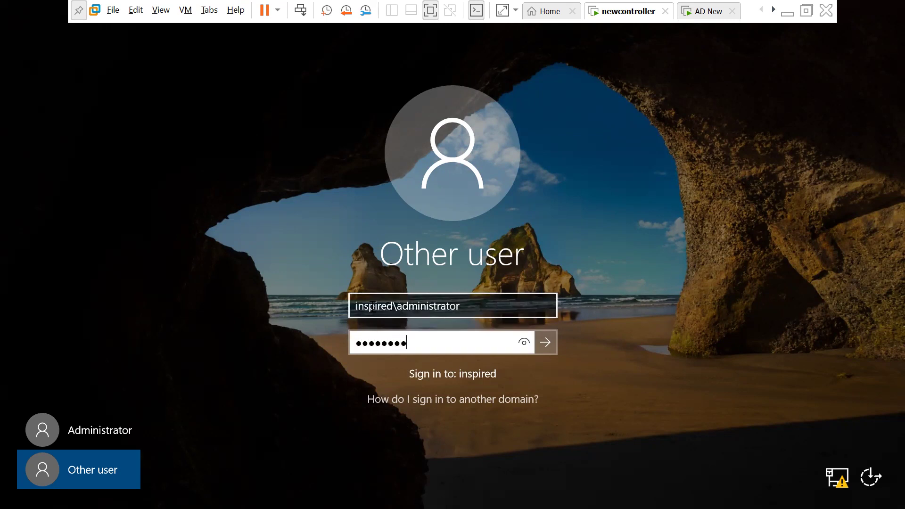
{"action": "key", "text": "Return"}
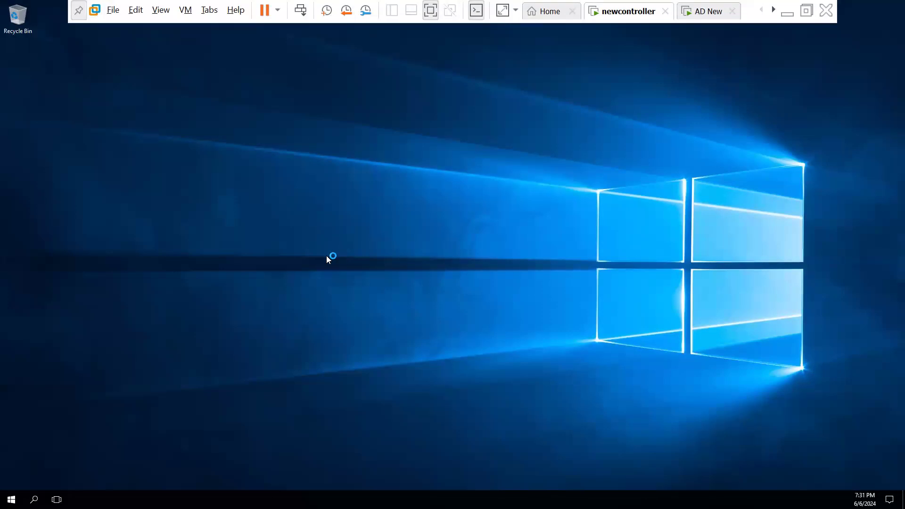
Point the VM's CD/DVD (SATA) drive at the Citrix_Virtual_Apps_and_Desktops_7_1912_8000 ISO in Downloads
{"action": "left_click", "coordinate": [185, 15]}
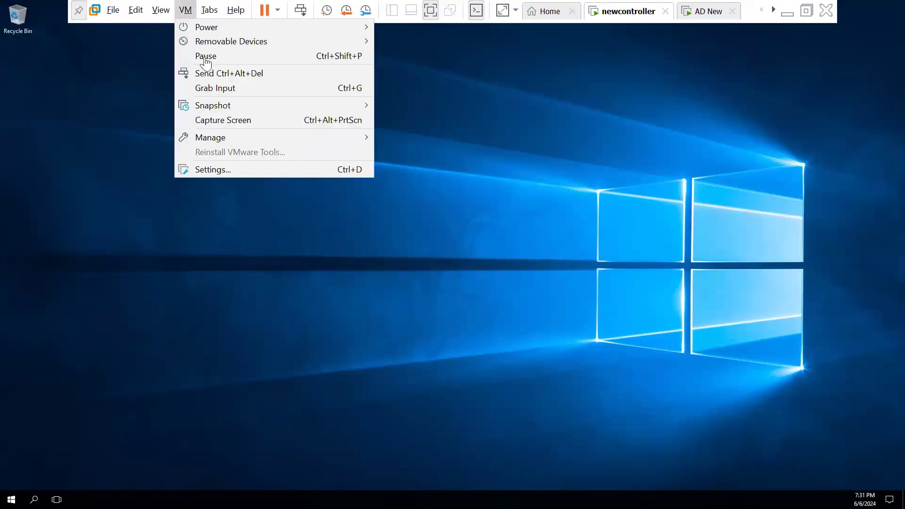
{"action": "left_click", "coordinate": [206, 170]}
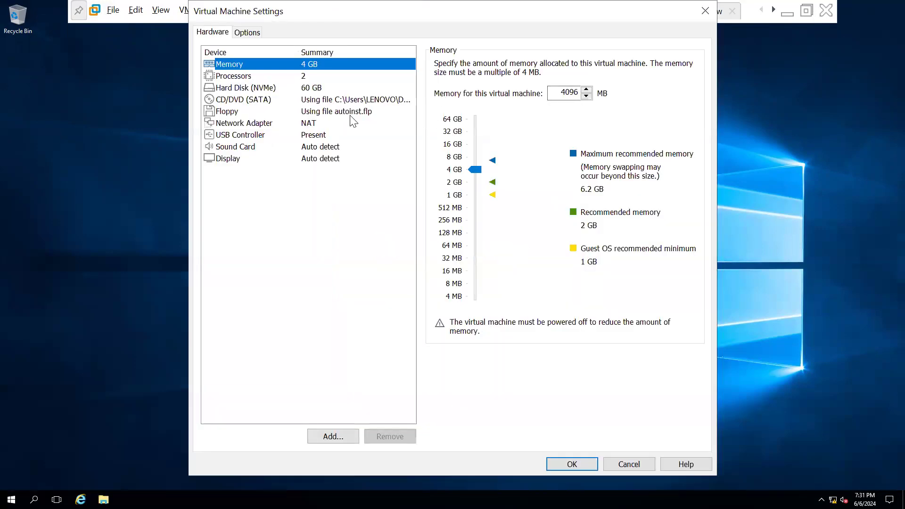
{"action": "left_click", "coordinate": [250, 100]}
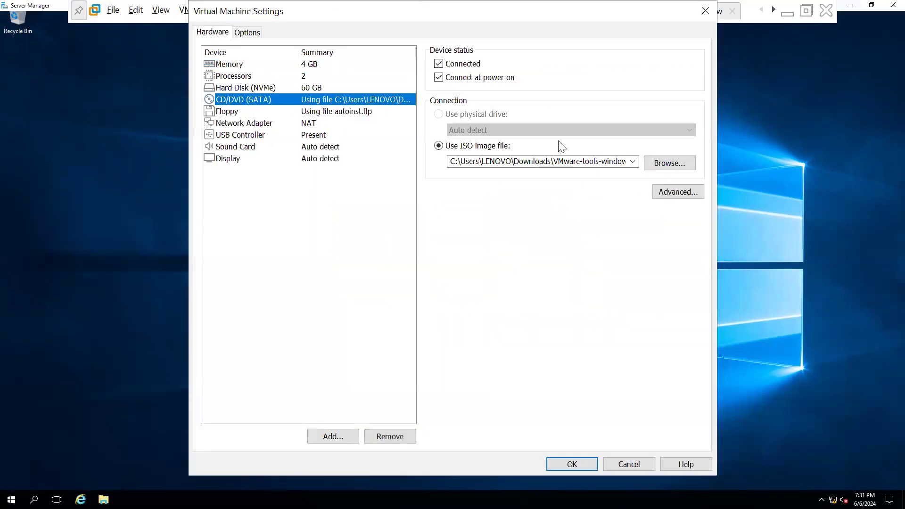
{"action": "left_click", "coordinate": [672, 170]}
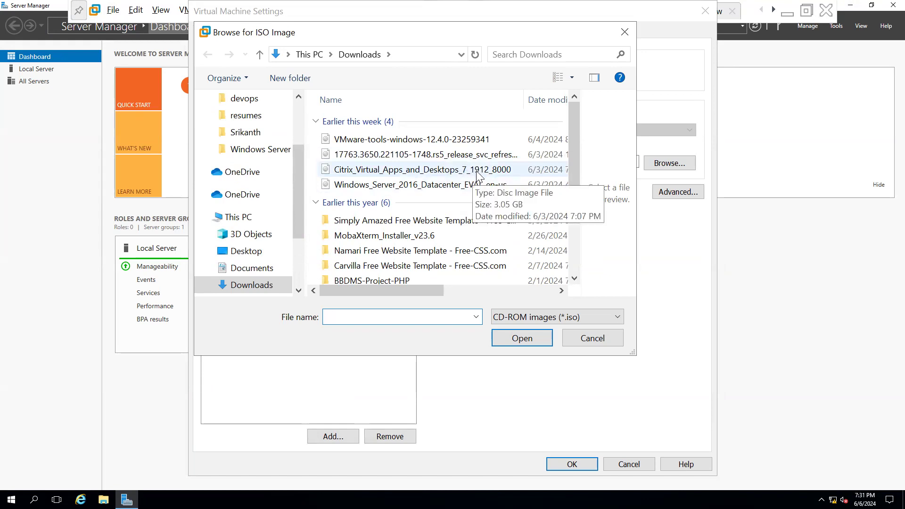
{"action": "double_click", "coordinate": [441, 170]}
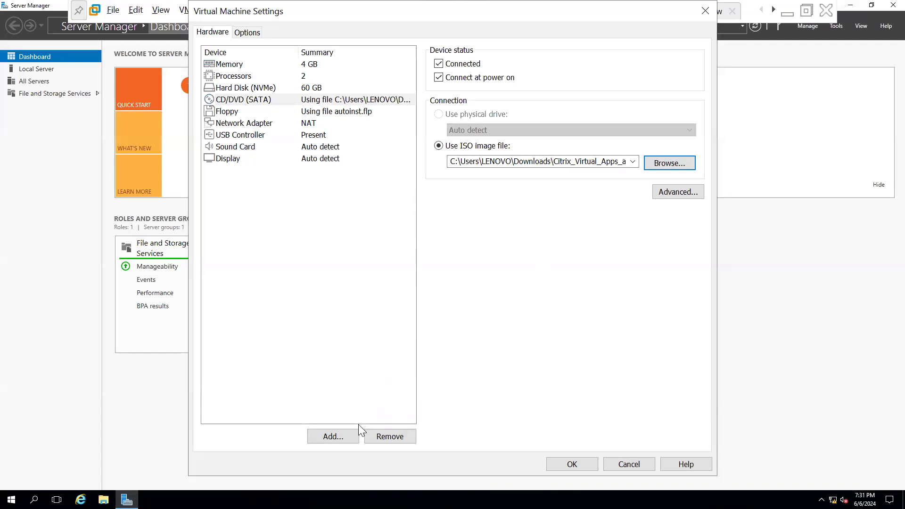
{"action": "left_click", "coordinate": [570, 464]}
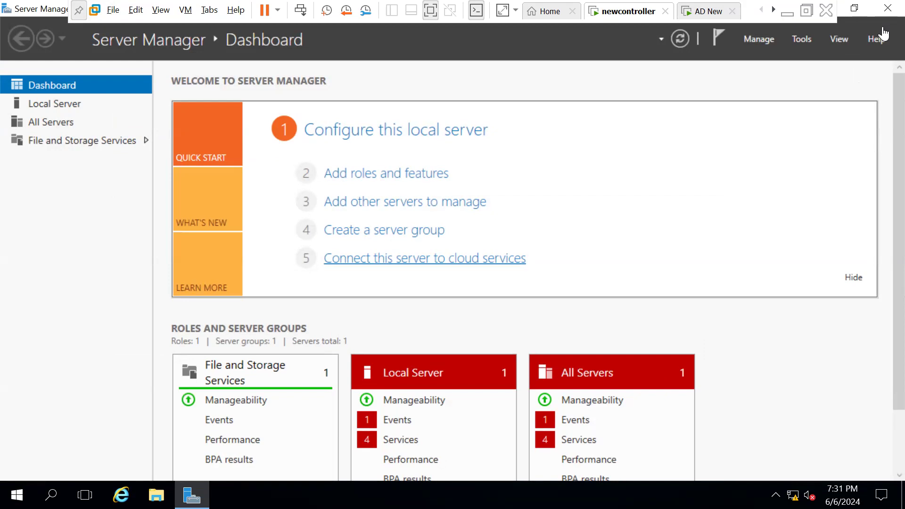
Close Server Manager and the stray File Explorer and Run windows in the guest
{"action": "left_click", "coordinate": [887, 11]}
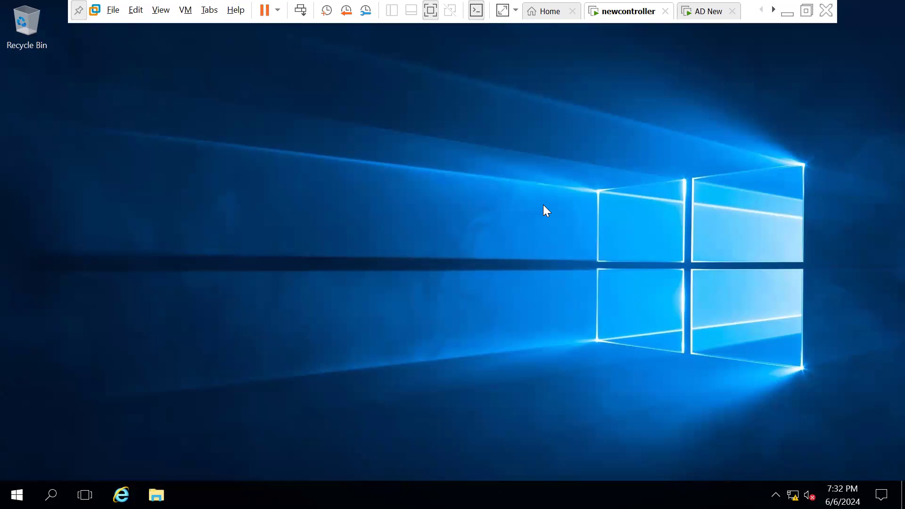
{"action": "key", "text": "super+e"}
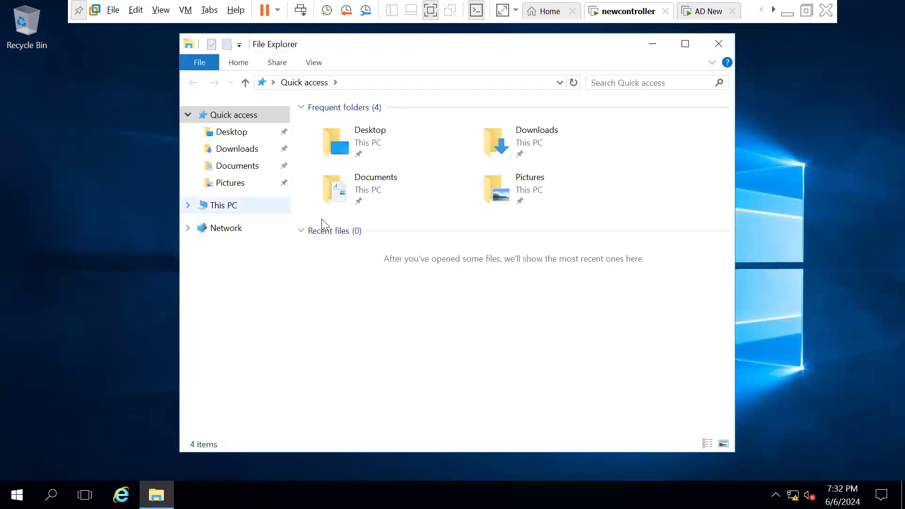
{"action": "left_click", "coordinate": [141, 252]}
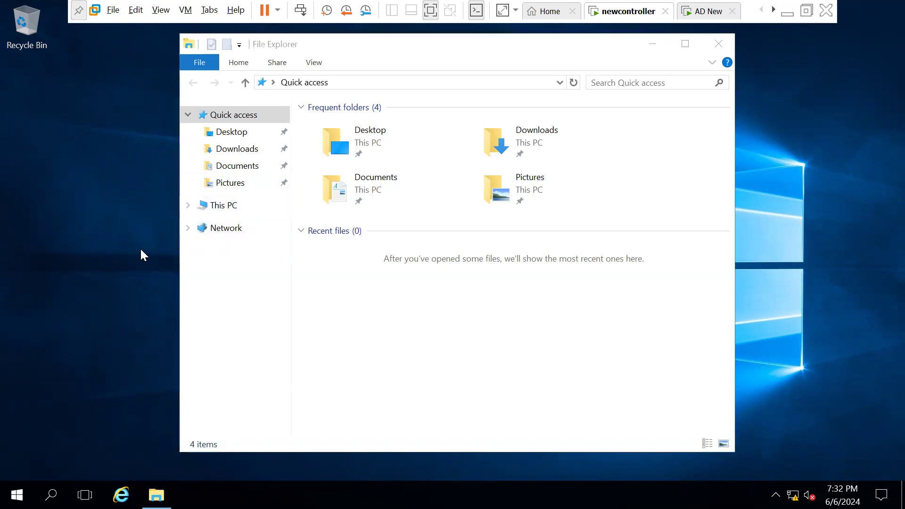
{"action": "left_click", "coordinate": [727, 45]}
{"action": "key", "text": "super+r"}
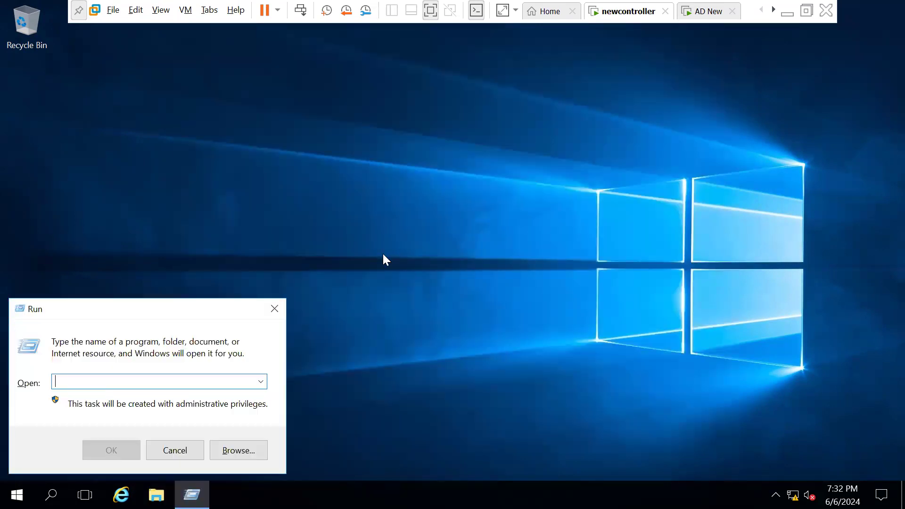
{"action": "left_click", "coordinate": [276, 311]}
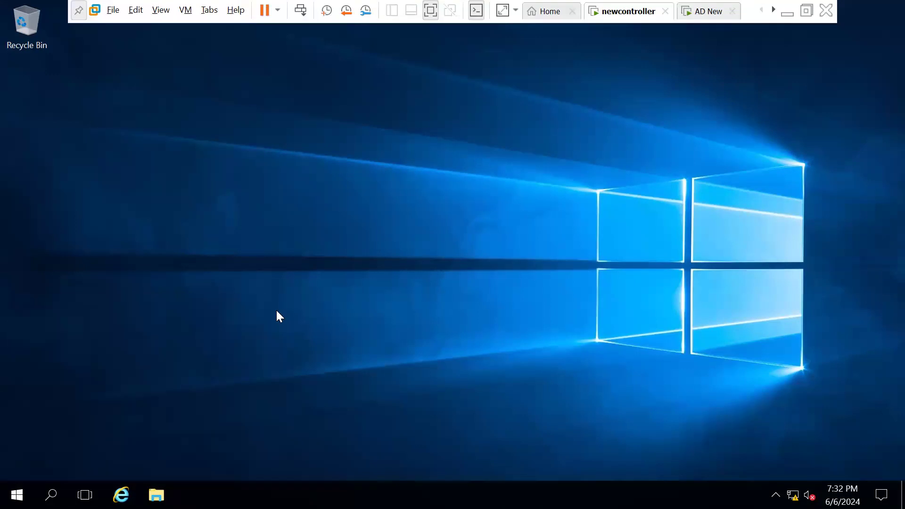
Launch the Citrix installer from DVD Drive (D:) CVAD 1912_8000 under This PC
{"action": "key", "text": "super+e"}
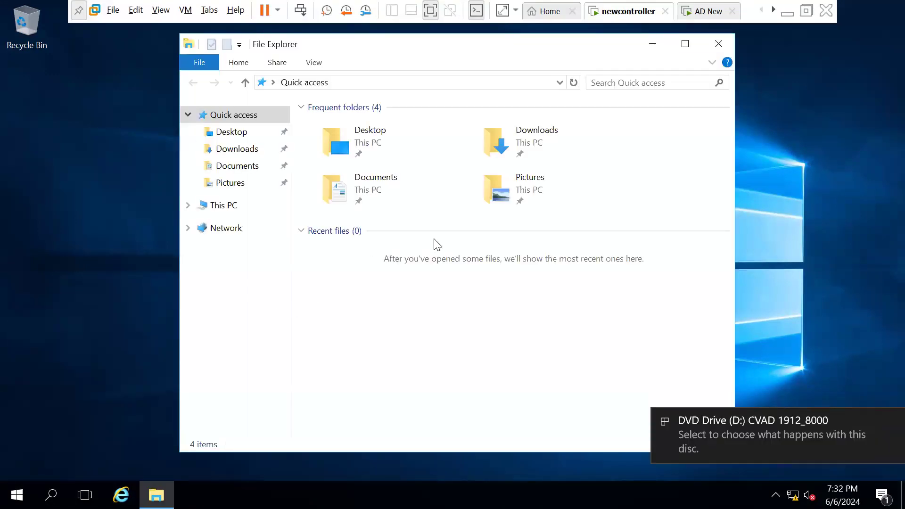
{"action": "left_click", "coordinate": [229, 211]}
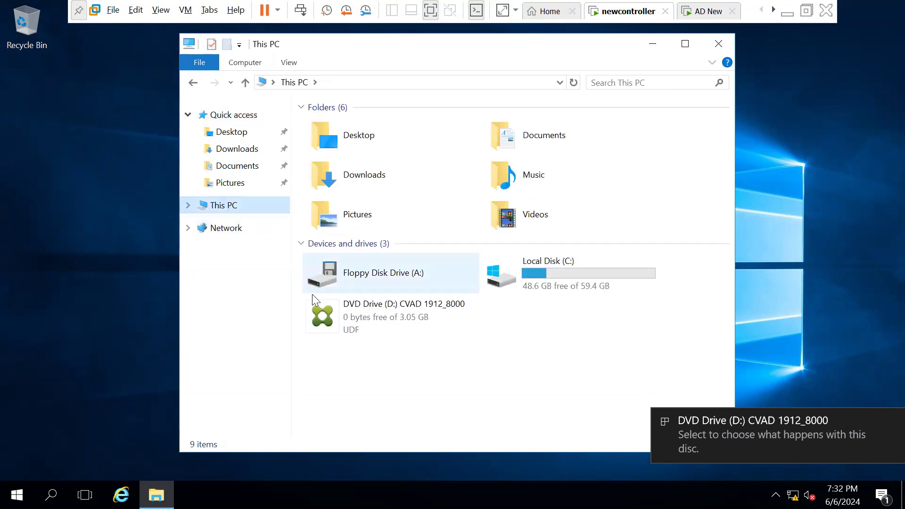
{"action": "left_click", "coordinate": [370, 328]}
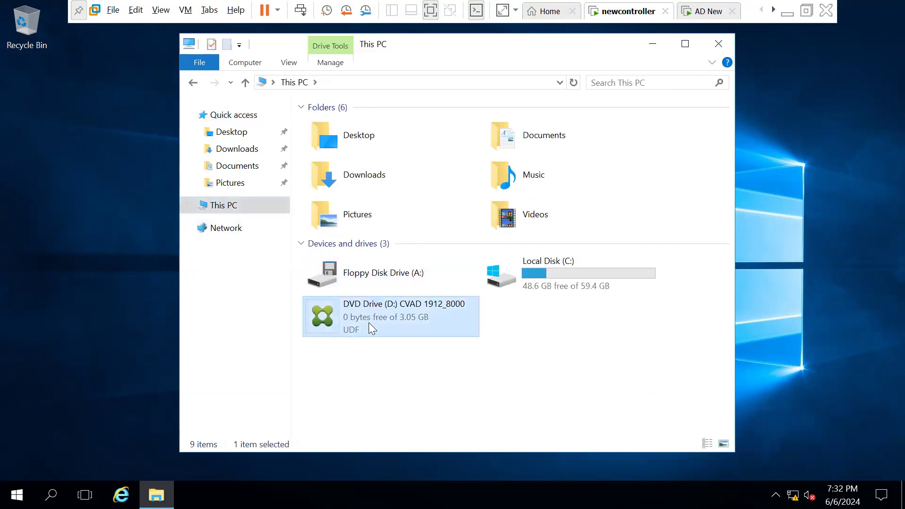
{"action": "double_click", "coordinate": [372, 315]}
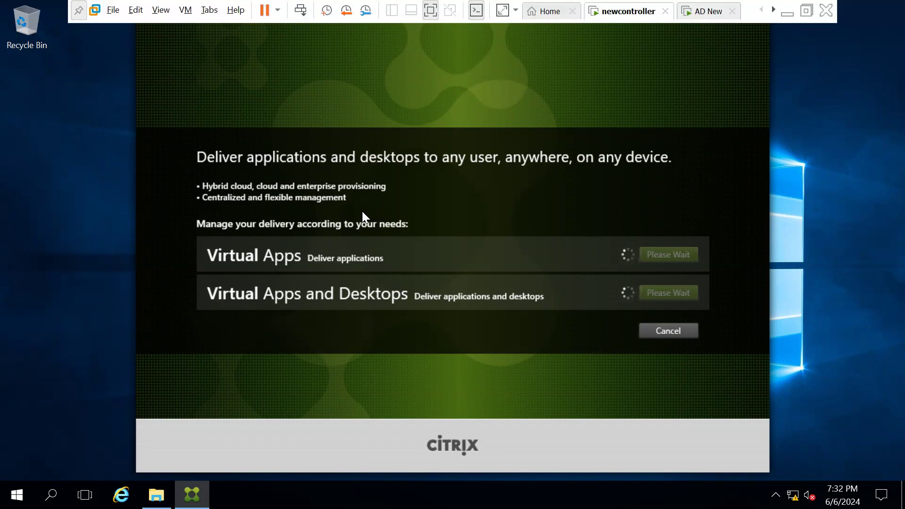
Minimize VMware and open a new blank tab in the host's Edge browser
{"action": "left_click", "coordinate": [784, 15]}
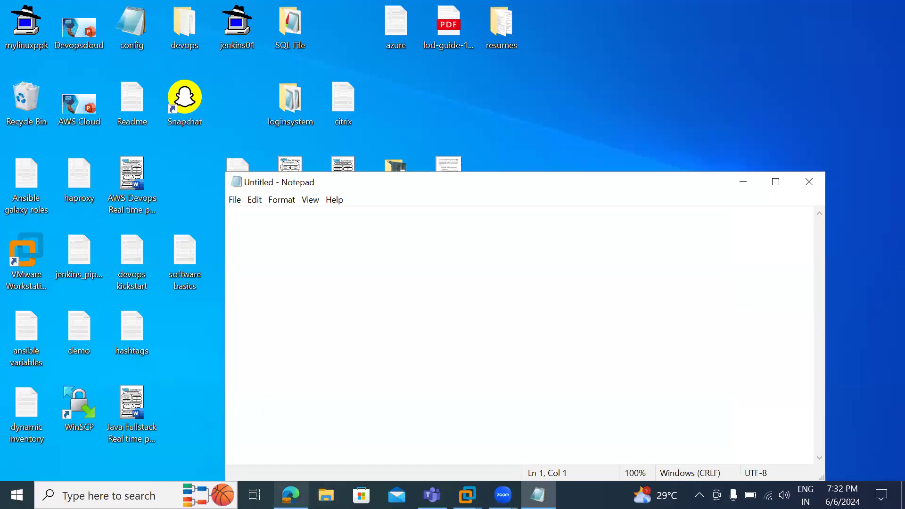
{"action": "left_click", "coordinate": [291, 495]}
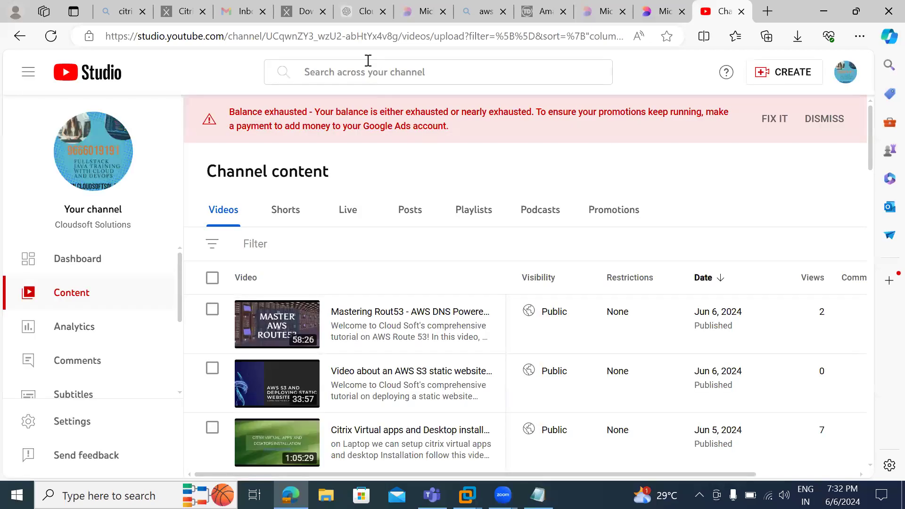
{"action": "left_click", "coordinate": [767, 10]}
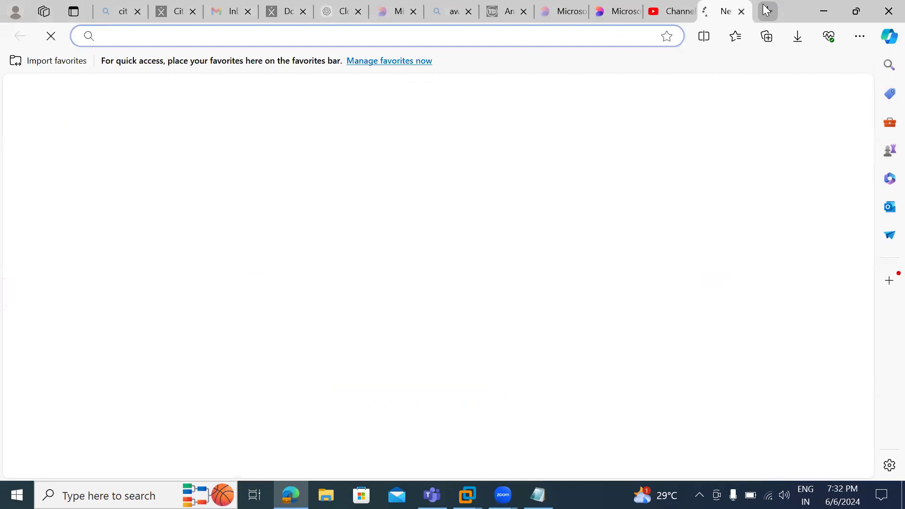
Search Bing for 'citrixl virtual apps and desktop download' and open Citrix's official download result
{"action": "type", "text": "citrixl "}
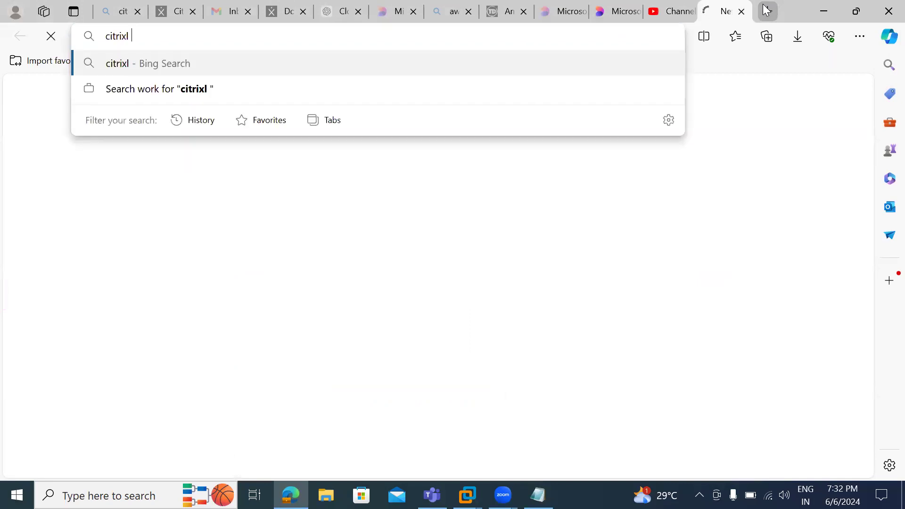
{"action": "type", "text": "virtual app"}
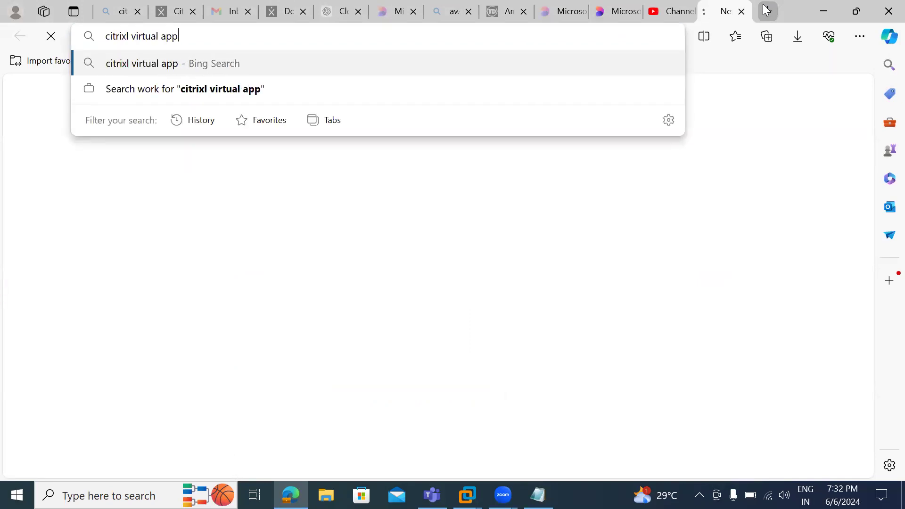
{"action": "type", "text": "s and desktop "}
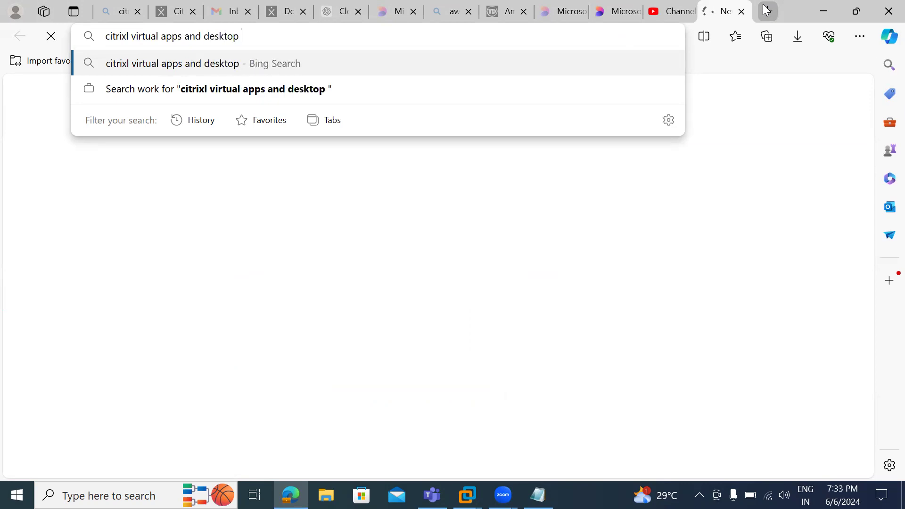
{"action": "type", "text": "download"}
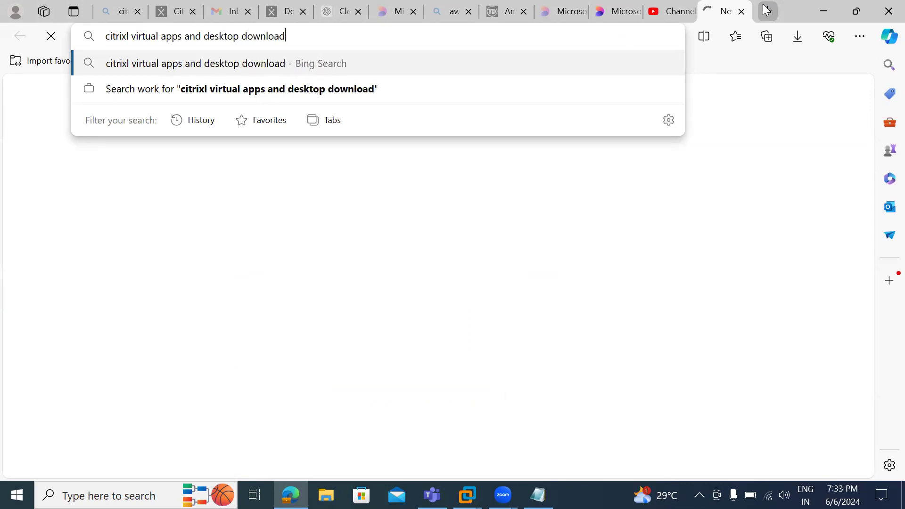
{"action": "key", "text": "Return"}
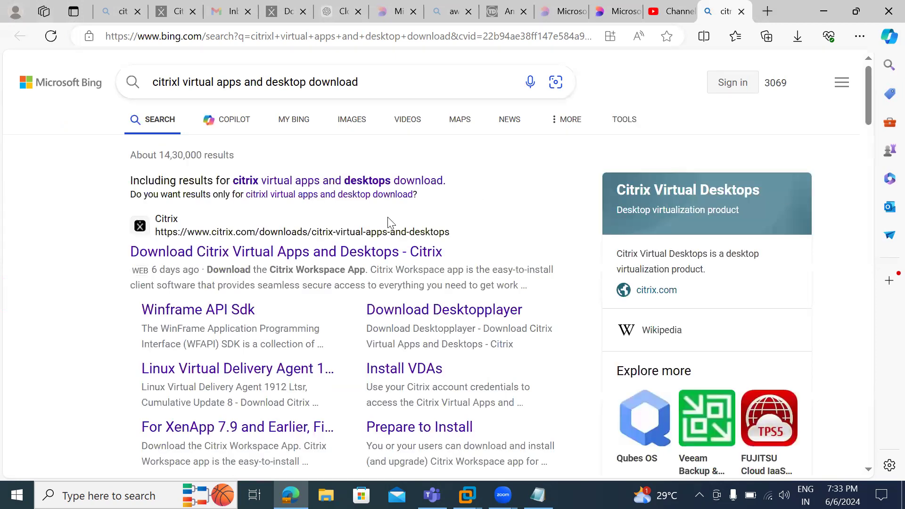
{"action": "left_click", "coordinate": [230, 259]}
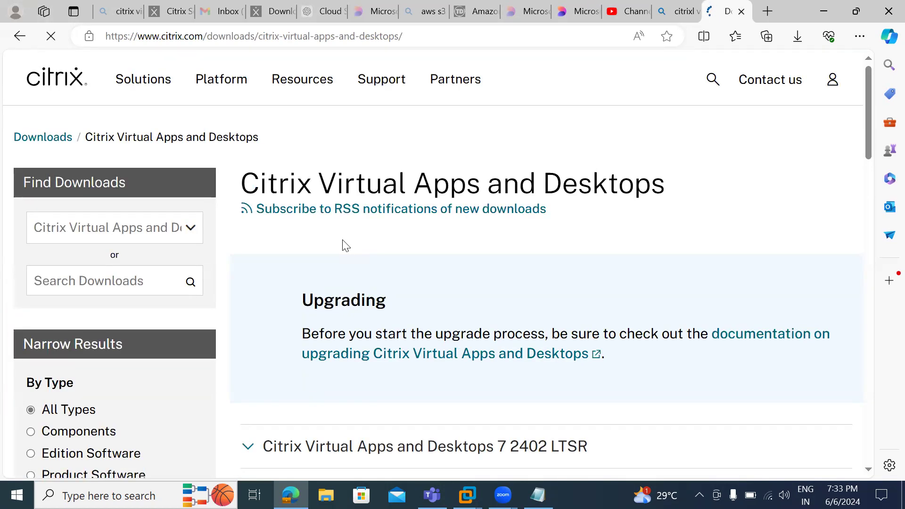
Expand the 7 2402 LTSR release and sign in to the Citrix account for restricted downloads
{"action": "scroll", "coordinate": [345, 245], "scroll_direction": "down", "scroll_amount": 6}
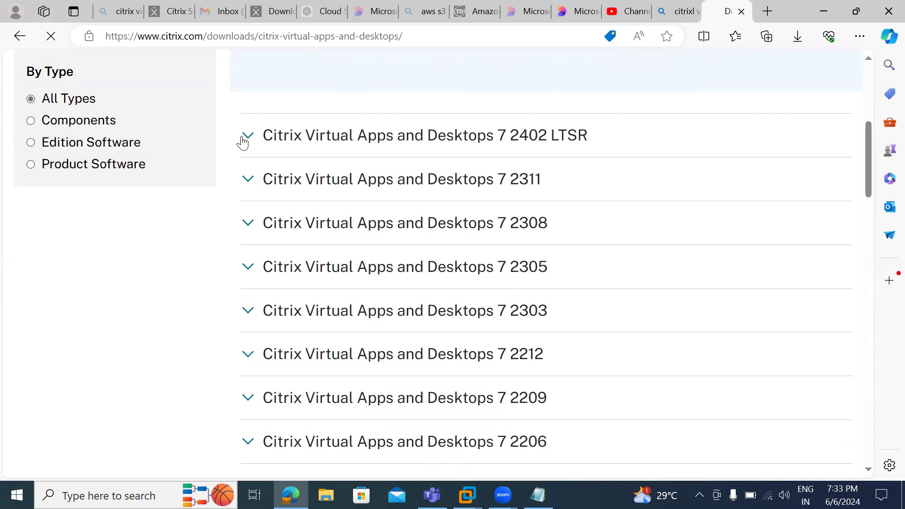
{"action": "left_click", "coordinate": [243, 138]}
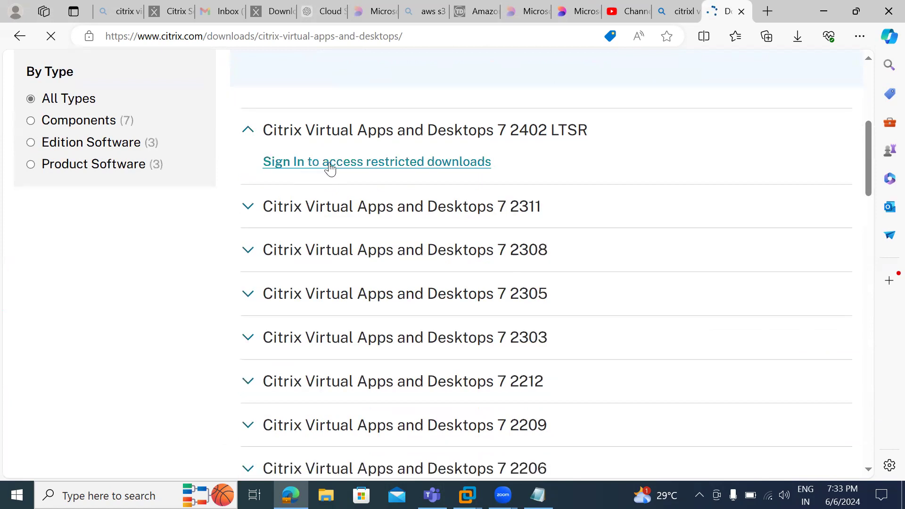
{"action": "left_click", "coordinate": [297, 169]}
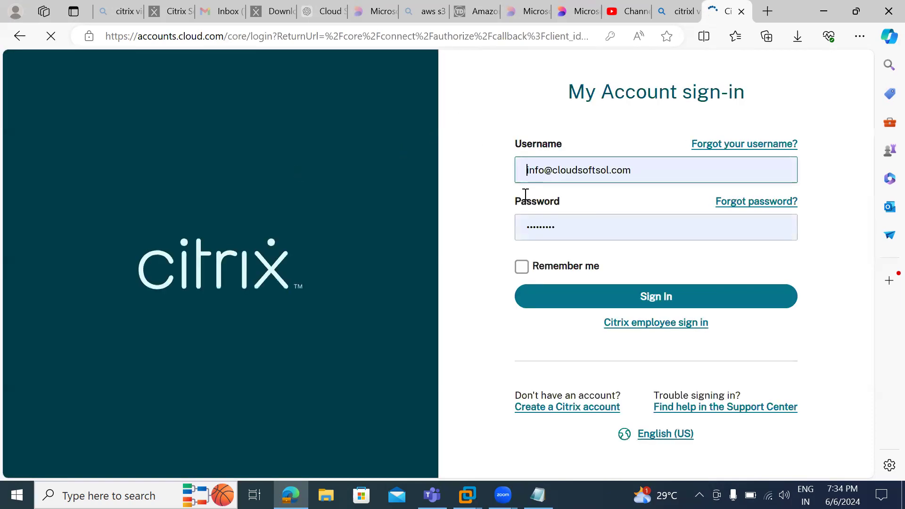
{"action": "left_click", "coordinate": [592, 298]}
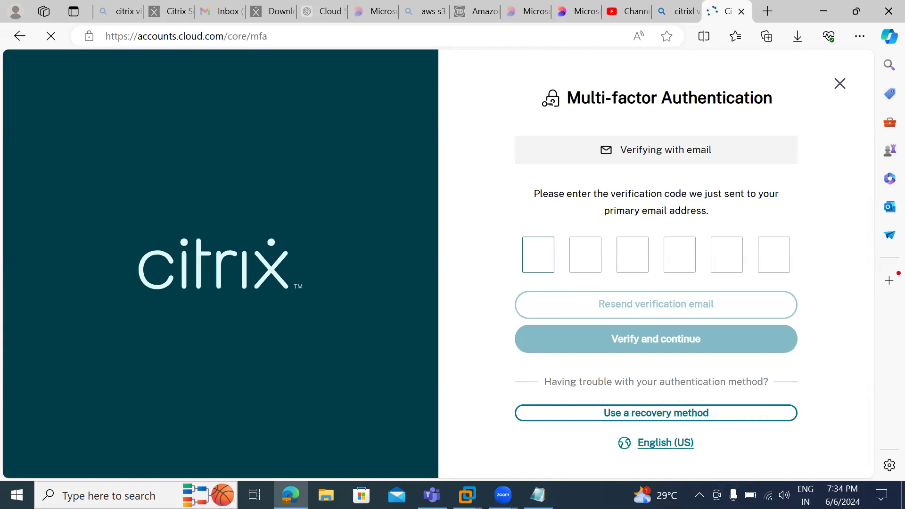
On the newcontroller VM, launch Virtual Apps and Desktops setup, choose Delivery Controller, then minimize VMware
{"action": "mouse_move", "coordinate": [467, 495]}
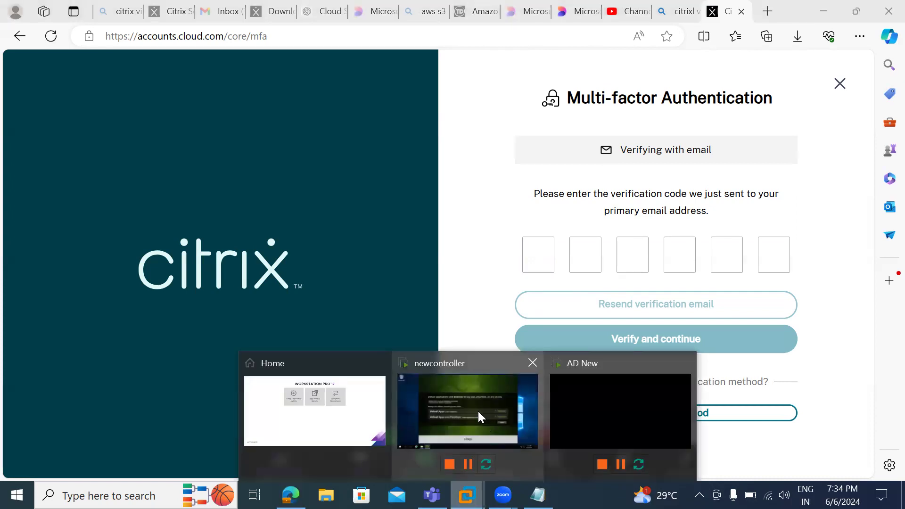
{"action": "left_click", "coordinate": [477, 409]}
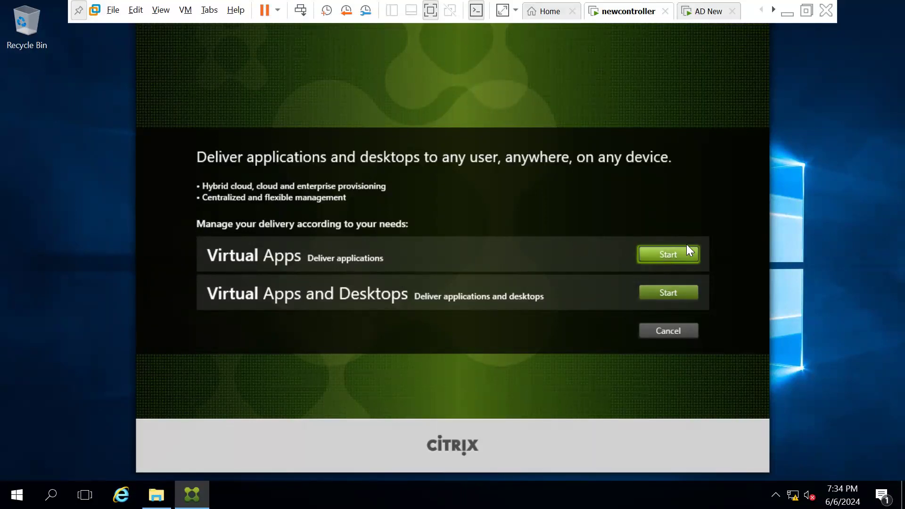
{"action": "left_click", "coordinate": [661, 298]}
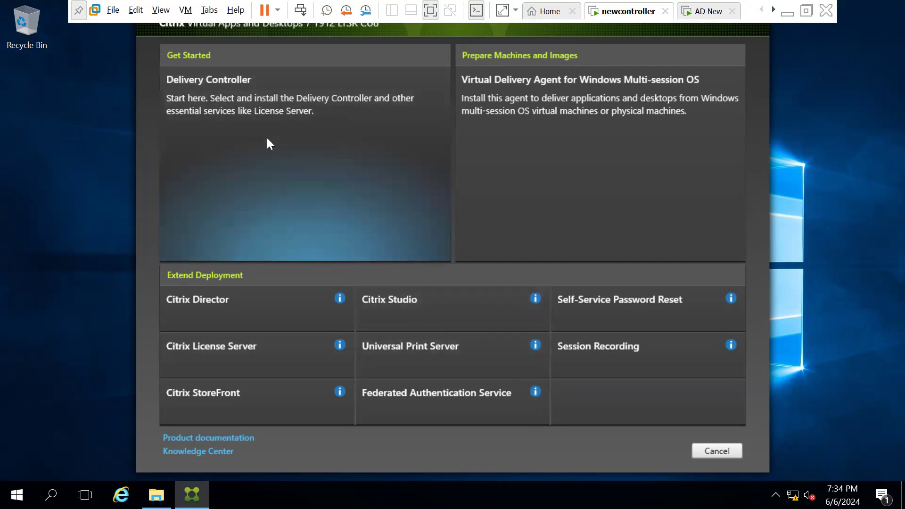
{"action": "left_click", "coordinate": [267, 138]}
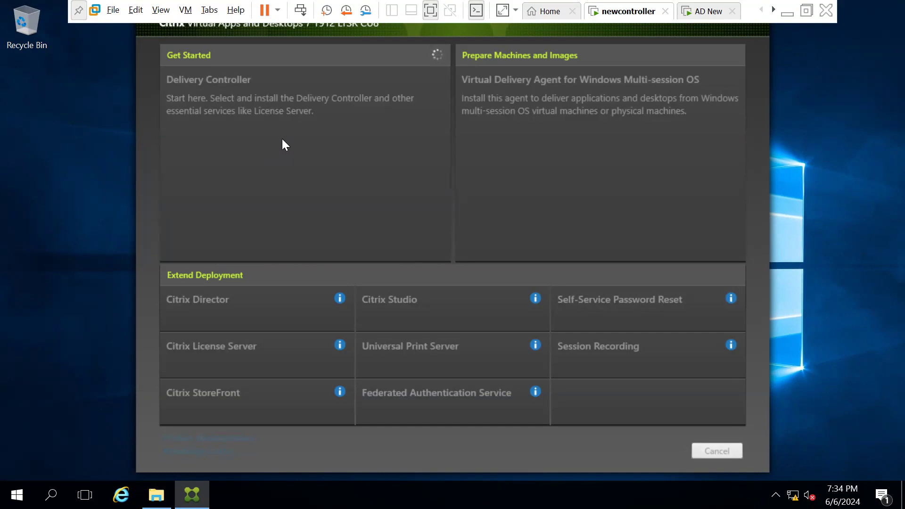
{"action": "left_click", "coordinate": [784, 17]}
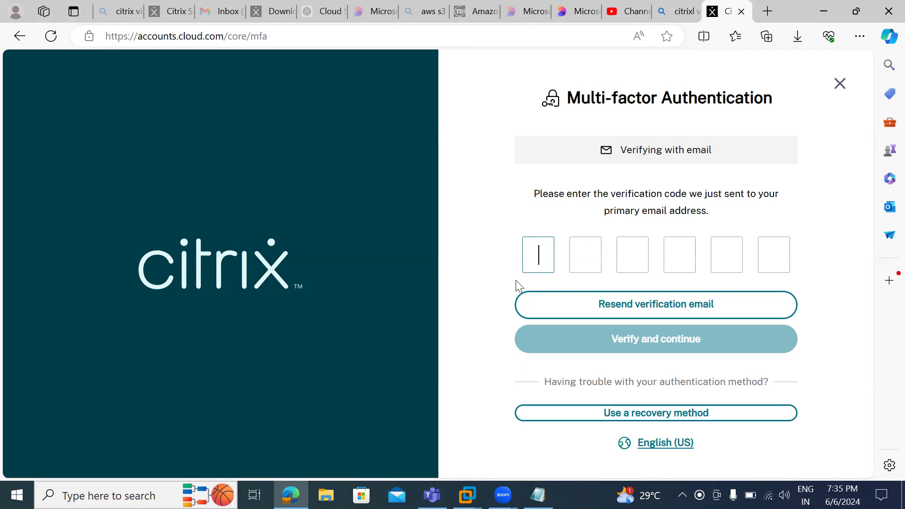
Enter the six-character e-mailed verification code and submit it to finish Citrix sign-in
{"action": "left_click", "coordinate": [541, 267]}
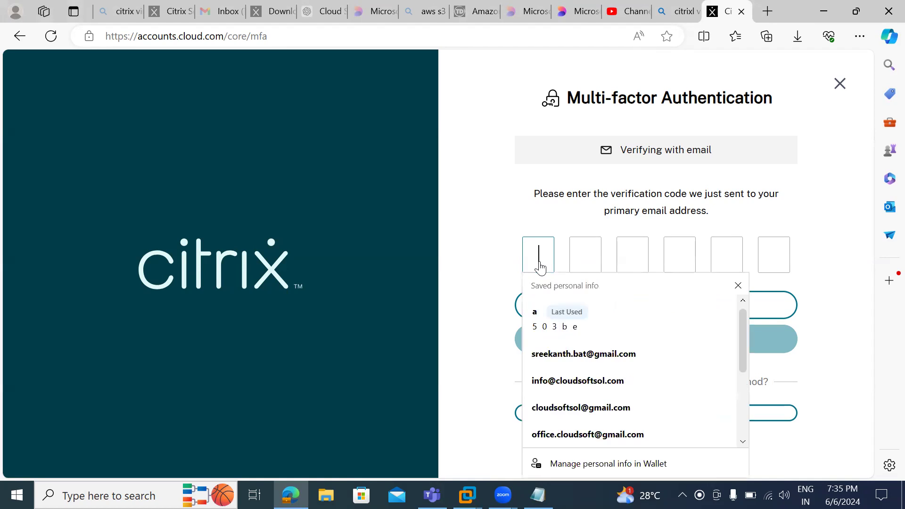
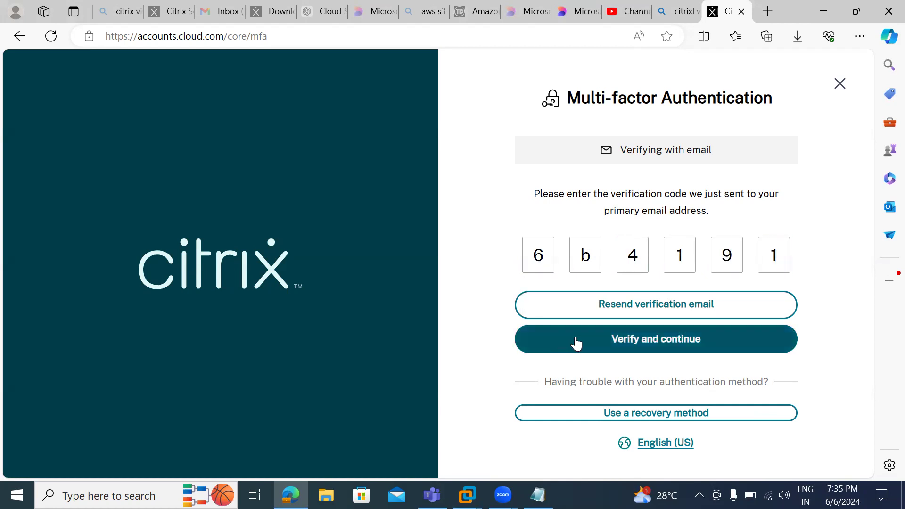
{"action": "left_click", "coordinate": [576, 343]}
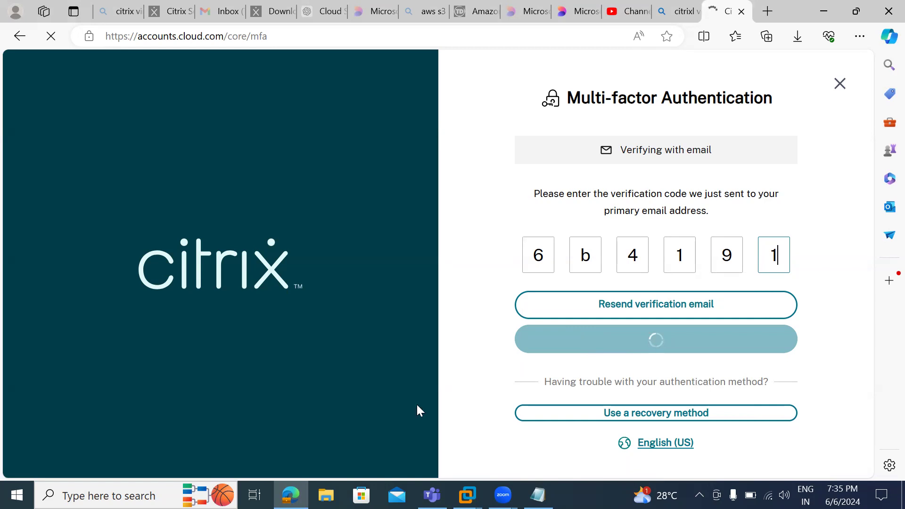
Bring back the newcontroller VM, accept the Citrix license terms and proceed to Core Components
{"action": "mouse_move", "coordinate": [468, 495]}
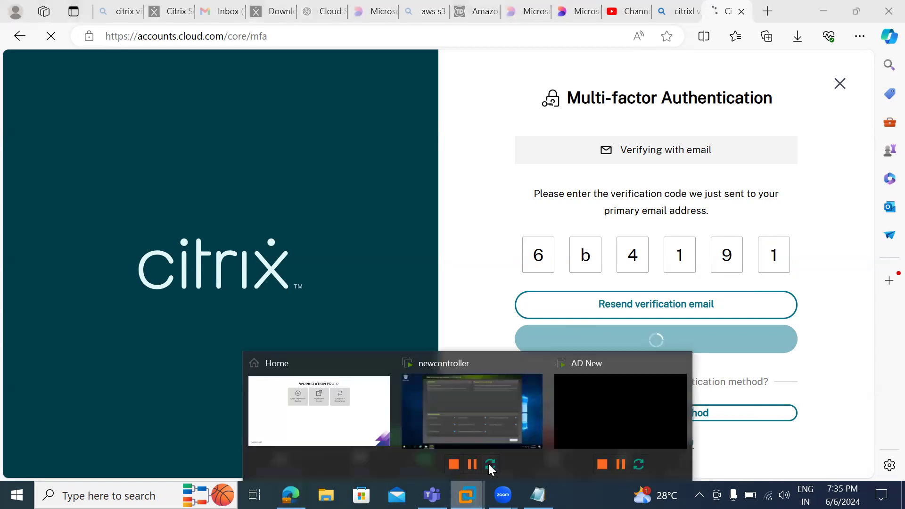
{"action": "left_click", "coordinate": [480, 400]}
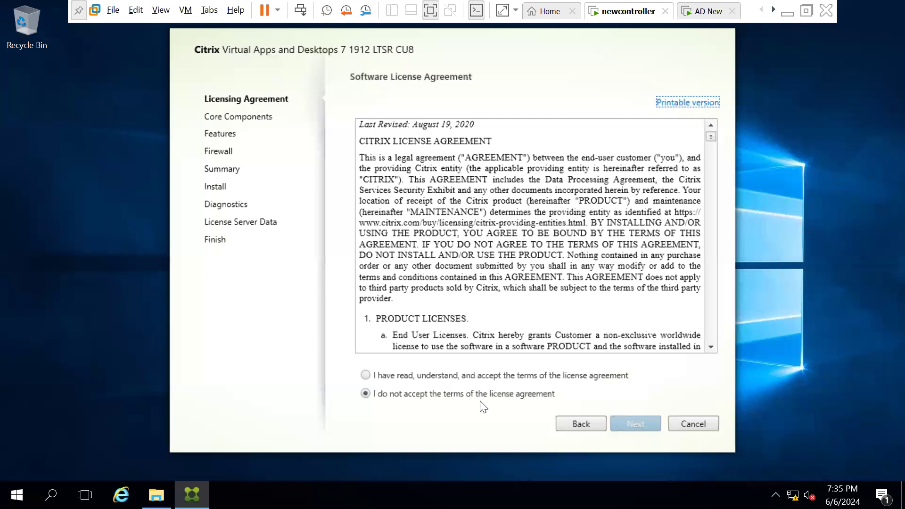
{"action": "left_click", "coordinate": [413, 376]}
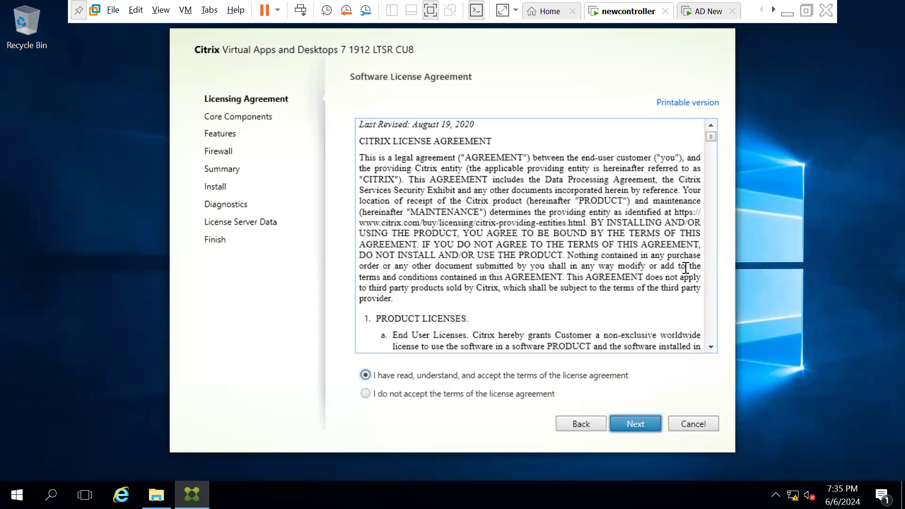
{"action": "left_click", "coordinate": [630, 425]}
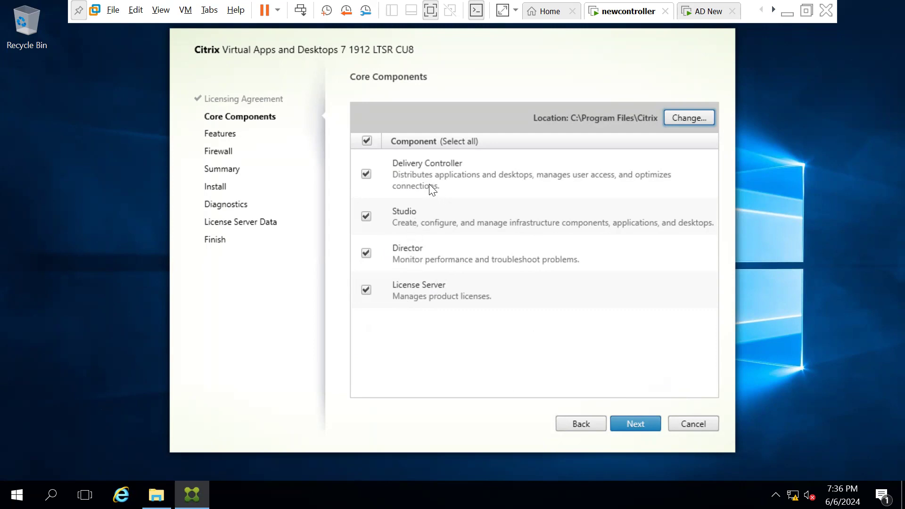
Proceed with Delivery Controller, Studio, Director and License Server all selected
{"action": "left_click", "coordinate": [635, 427]}
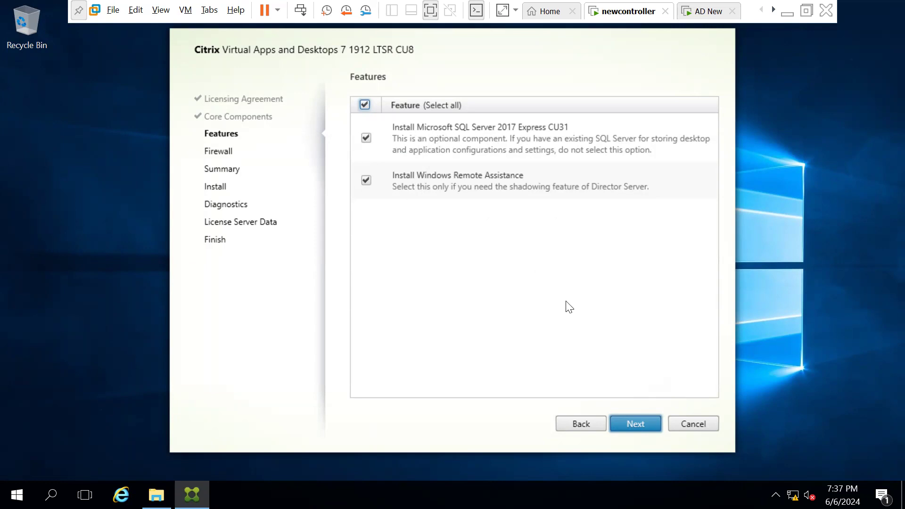
Keep SQL Server 2017 Express CU31 and Windows Remote Assistance, and acknowledge the low-RAM warning
{"action": "left_click", "coordinate": [632, 423]}
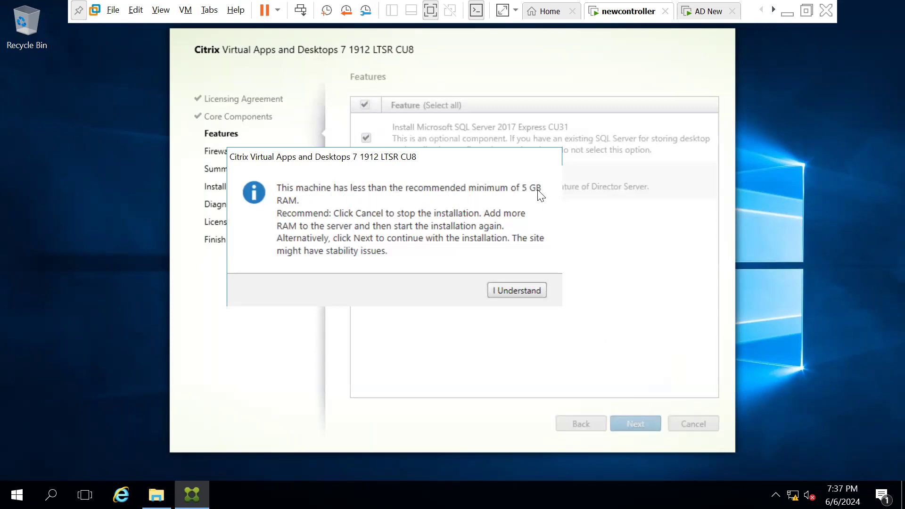
{"action": "left_click", "coordinate": [514, 290]}
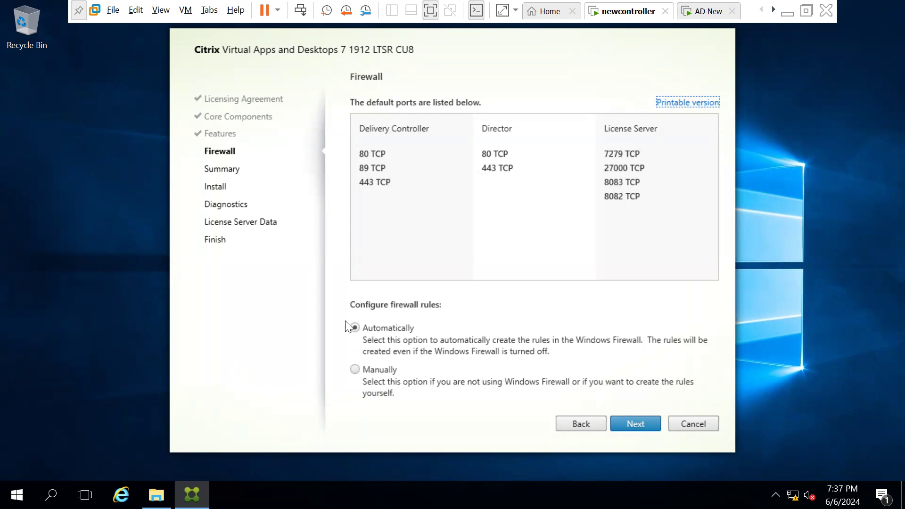
Keep automatic firewall rule creation and review the Summary's components, features and ports
{"action": "left_click", "coordinate": [631, 425]}
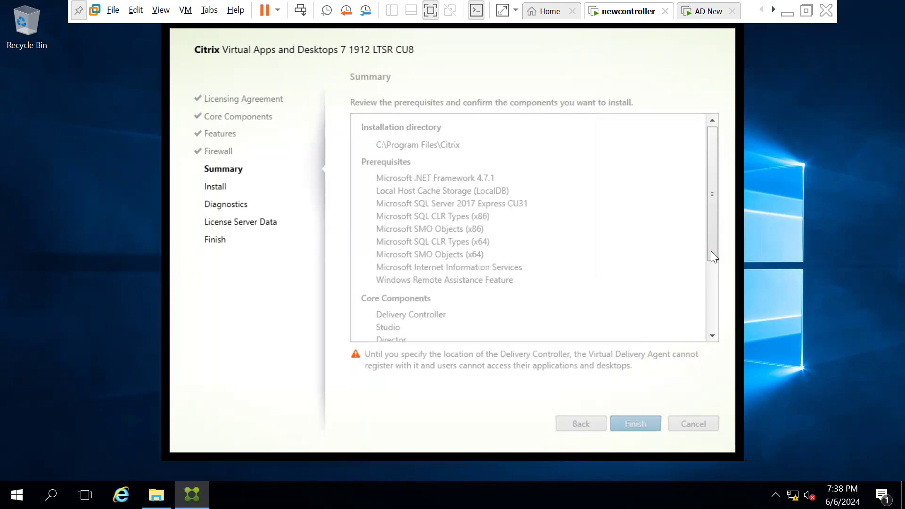
{"action": "scroll", "coordinate": [715, 242], "scroll_direction": "down", "scroll_amount": 3}
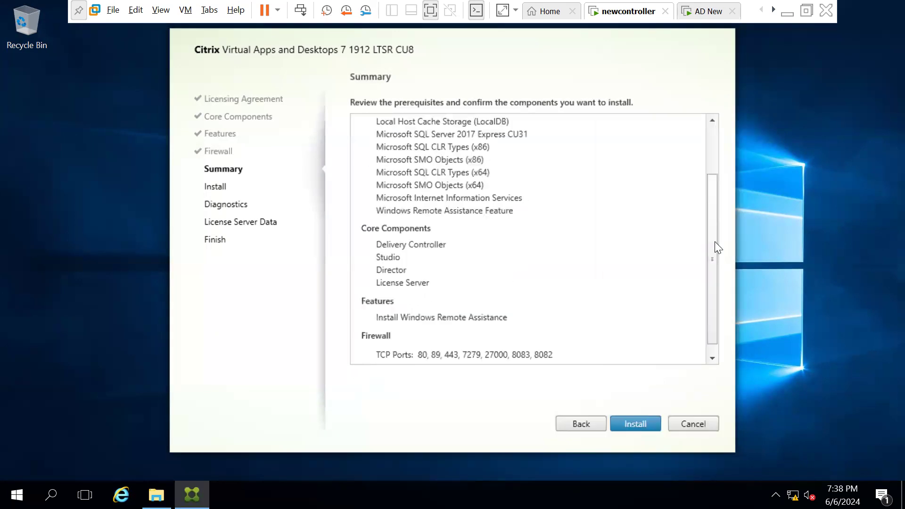
Start the Citrix installation, then minimize VMware to reveal the Edge downloads page
{"action": "left_click", "coordinate": [627, 424]}
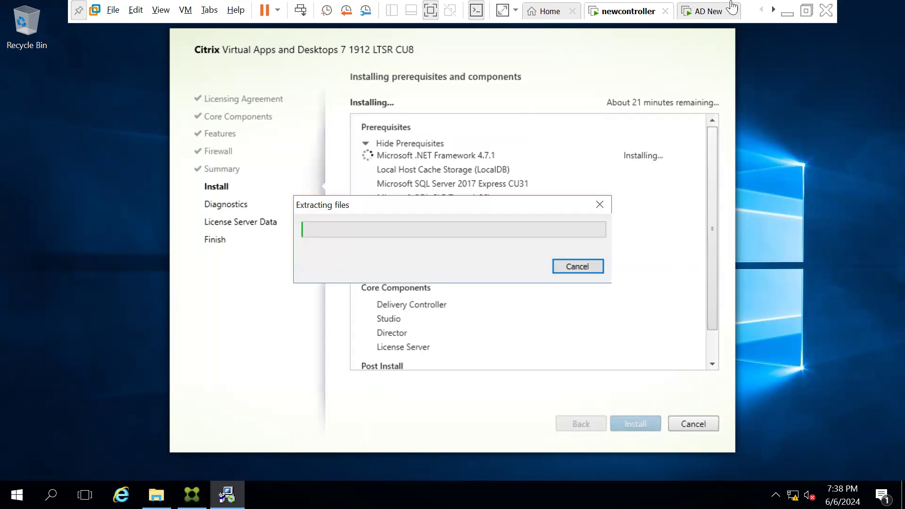
{"action": "left_click", "coordinate": [792, 11]}
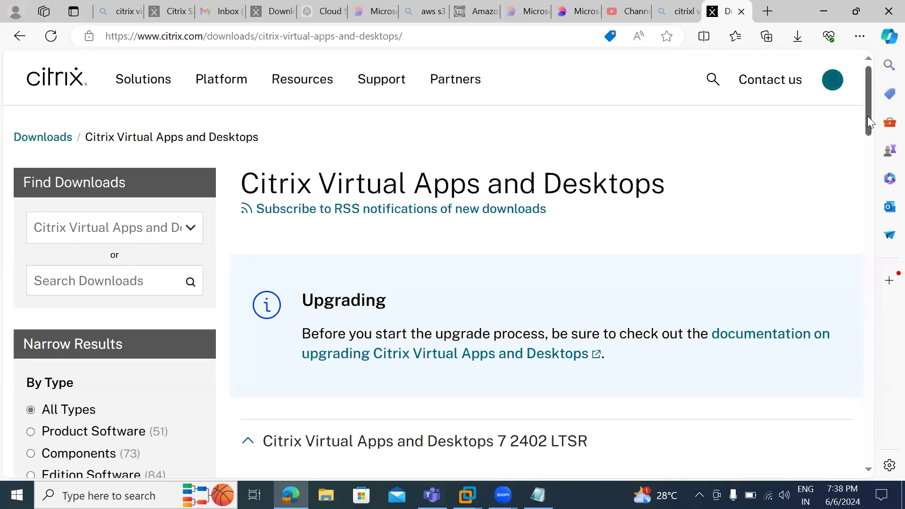
Scroll down and expand the 7 2402 LTSR Edition Software downloads
{"action": "left_click_drag", "start_coordinate": [868, 122], "coordinate": [868, 183]}
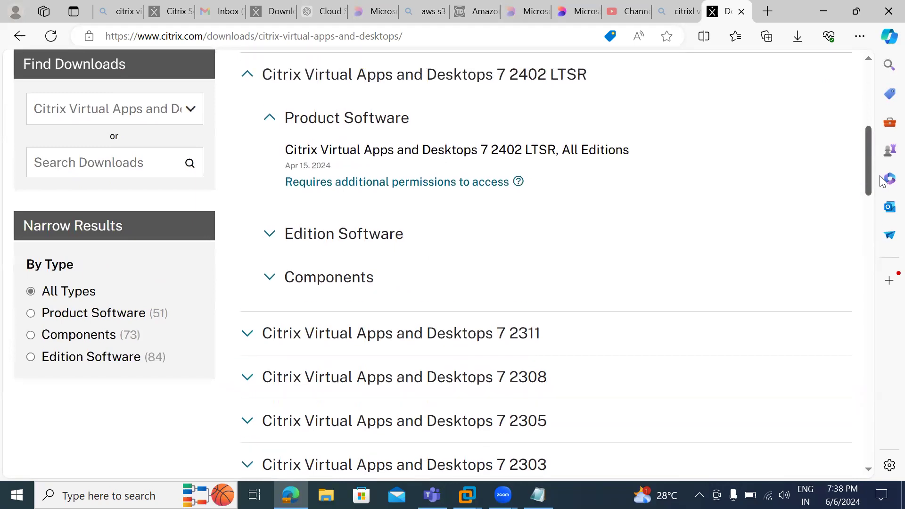
{"action": "left_click", "coordinate": [336, 243]}
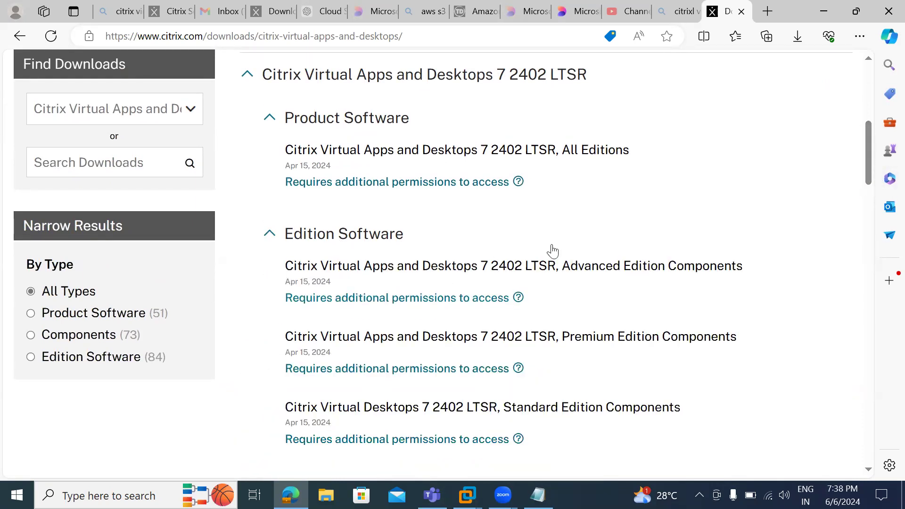
{"action": "mouse_move", "coordinate": [467, 495]}
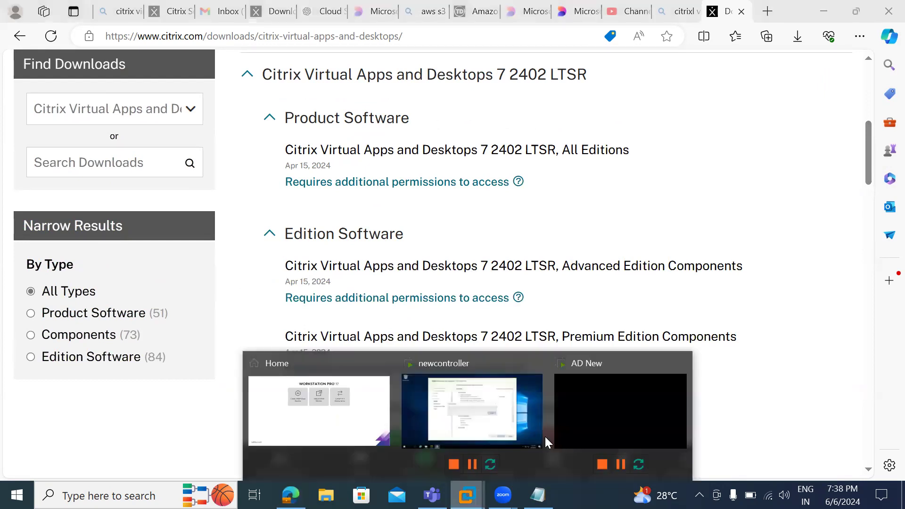
{"action": "left_click", "coordinate": [589, 406]}
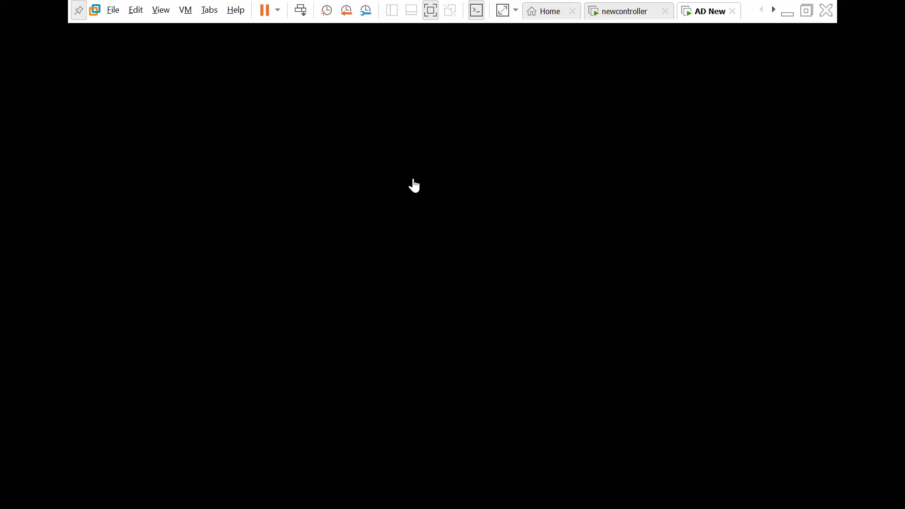
{"action": "left_click", "coordinate": [788, 13]}
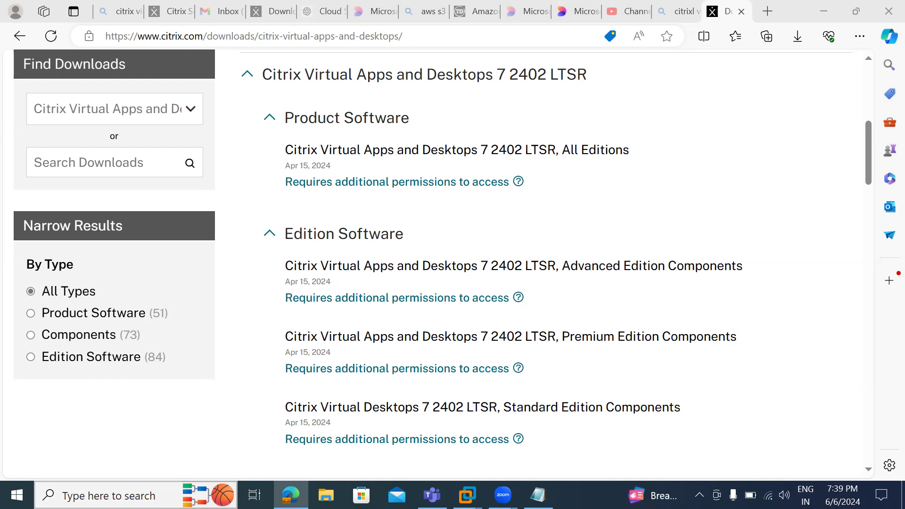
Collapse the 2402 LTSR Edition Software list back to its heading
{"action": "key", "text": "super+s"}
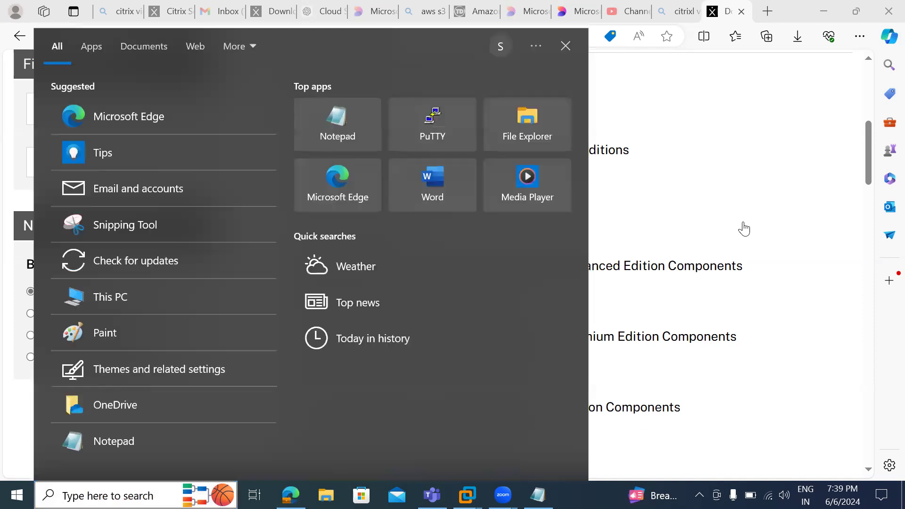
{"action": "left_click", "coordinate": [735, 225]}
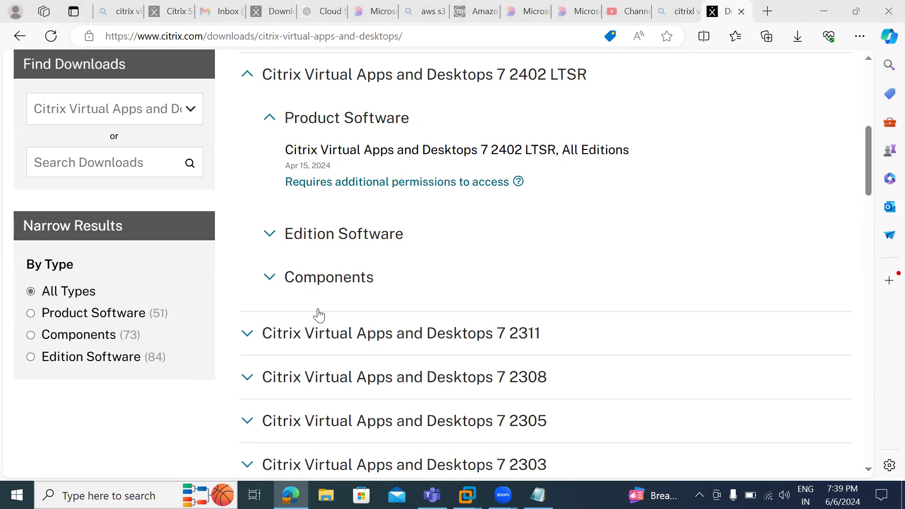
Expand the Citrix Virtual Apps and Desktops 7 2311 section and scroll through it
{"action": "left_click", "coordinate": [322, 333]}
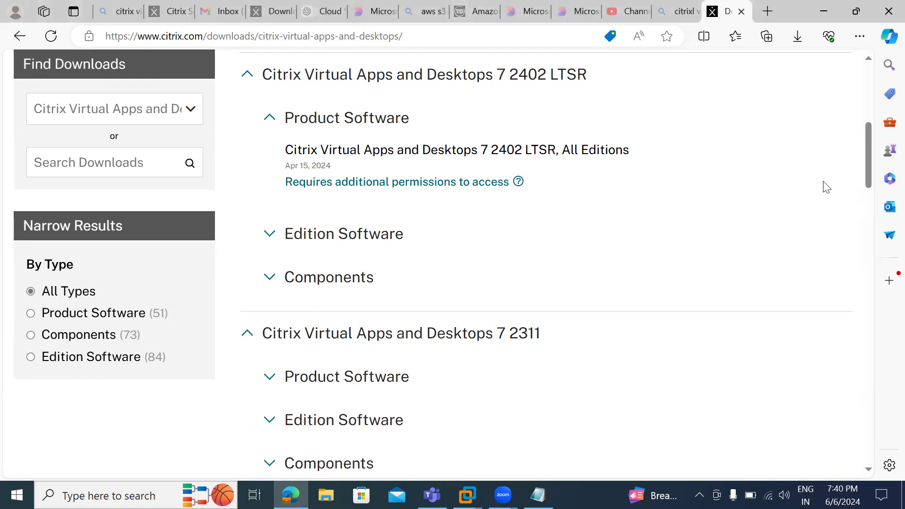
{"action": "left_click_drag", "start_coordinate": [869, 176], "coordinate": [883, 258]}
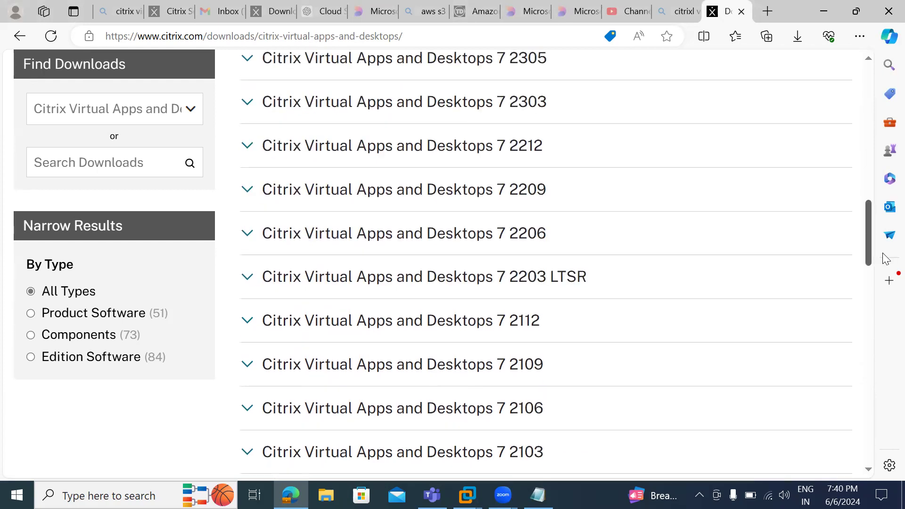
{"action": "left_click_drag", "start_coordinate": [884, 258], "coordinate": [875, 272]}
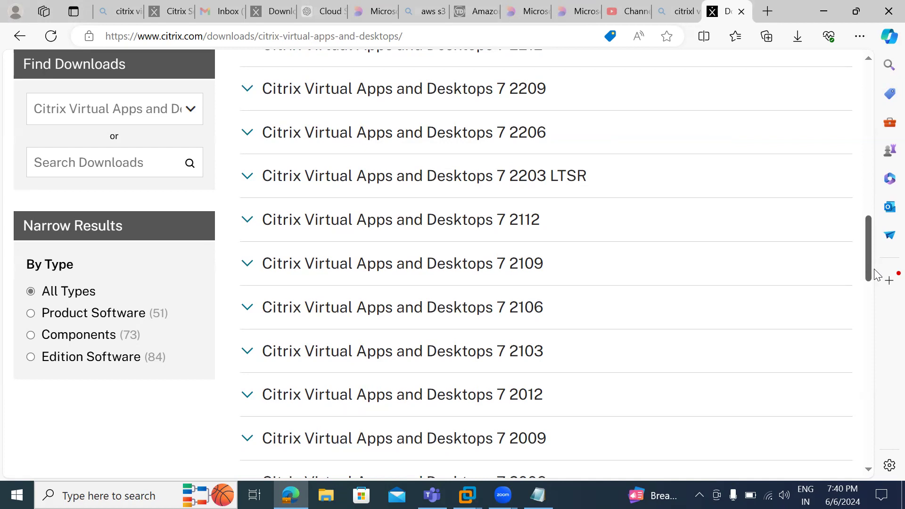
{"action": "left_click_drag", "start_coordinate": [874, 270], "coordinate": [869, 284]}
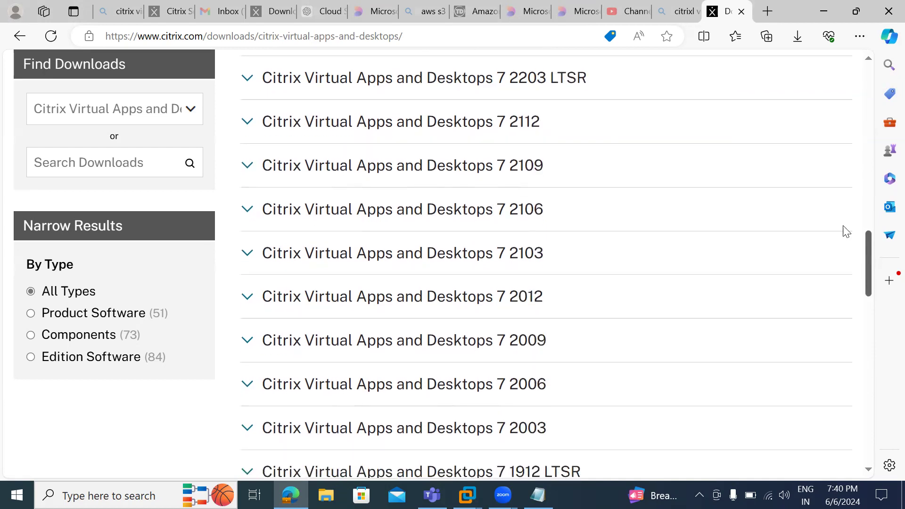
Scroll back up to the 2402 LTSR section and bring the AD New VM to the front
{"action": "scroll", "coordinate": [822, 165], "scroll_direction": "up", "scroll_amount": 10}
{"action": "scroll", "coordinate": [816, 151], "scroll_direction": "up", "scroll_amount": 5}
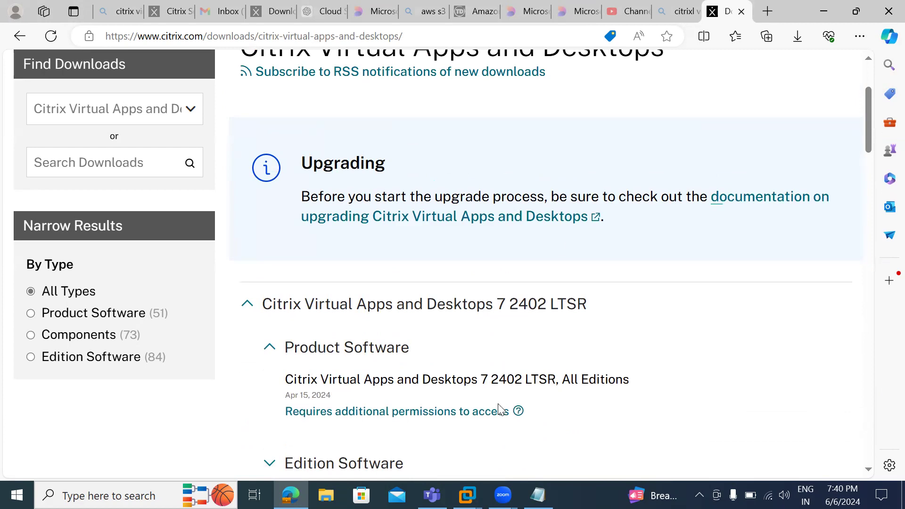
{"action": "mouse_move", "coordinate": [467, 495]}
{"action": "left_click", "coordinate": [593, 413]}
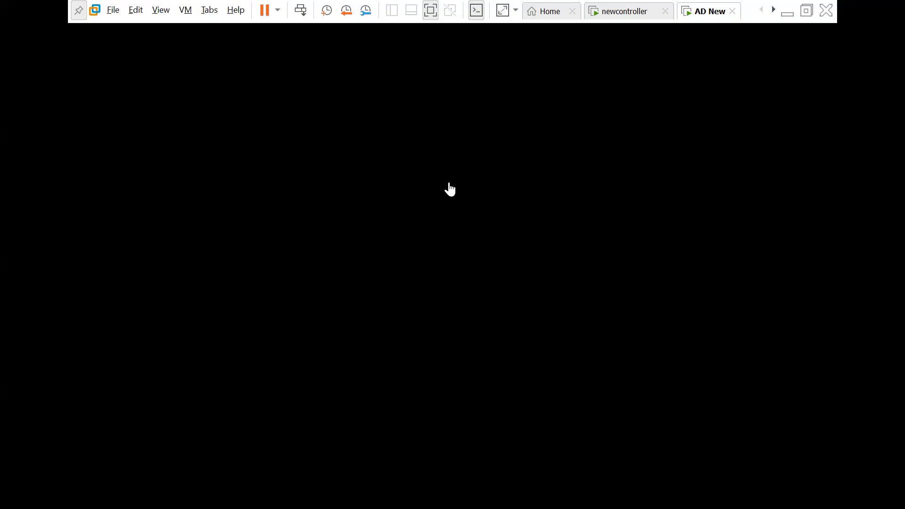
Bring up the newcontroller VM console to watch Citrix 1912 LTSR CU8 install its prerequisites
{"action": "left_click", "coordinate": [630, 16]}
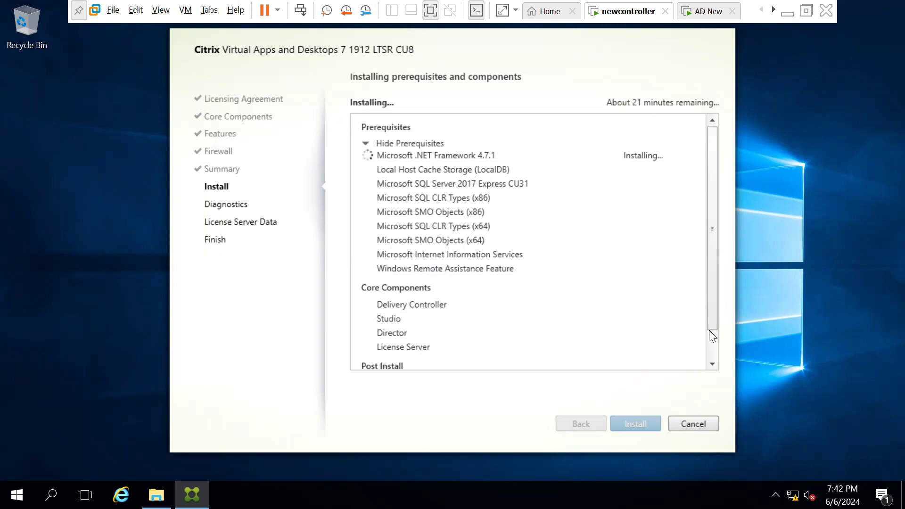
Scroll down the prerequisites list, then move over to the AD New VM's console
{"action": "left_click_drag", "start_coordinate": [710, 322], "coordinate": [720, 373]}
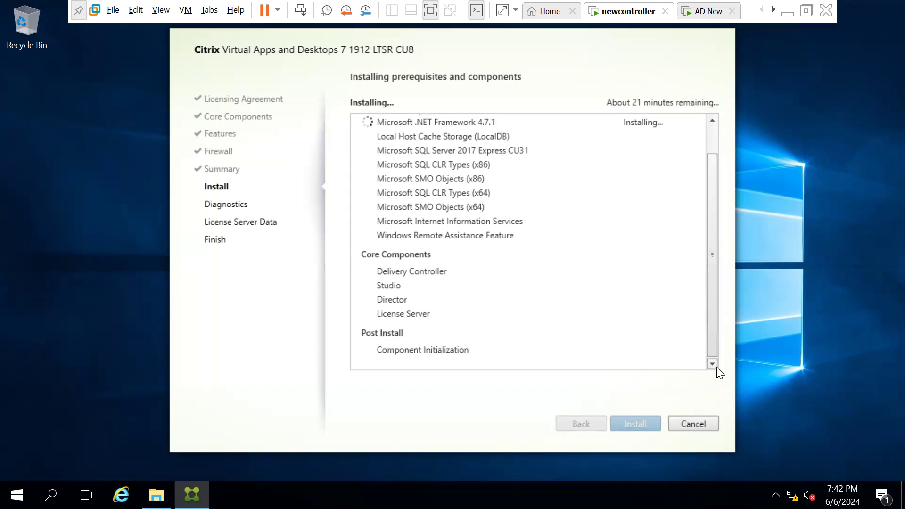
{"action": "left_click", "coordinate": [703, 14]}
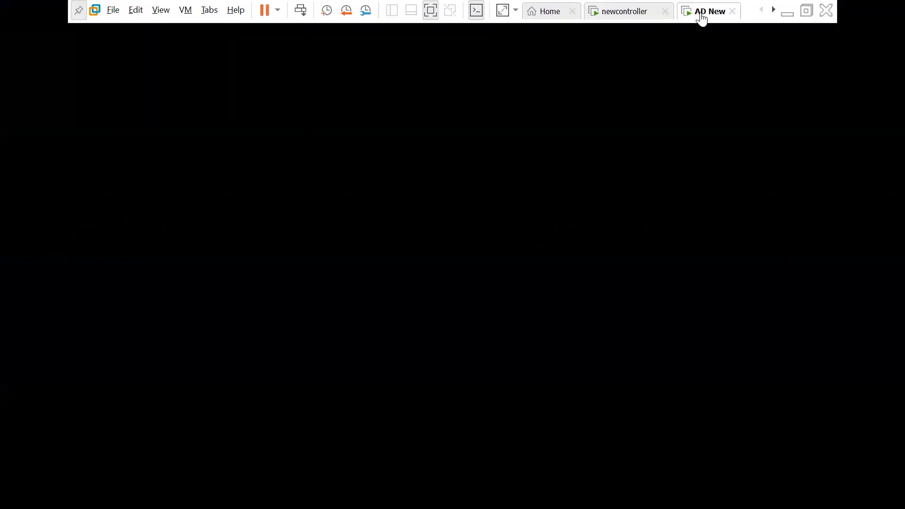
Go back to newcontroller to check on the .NET Framework 4.7.1 prerequisite install
{"action": "left_click", "coordinate": [621, 23]}
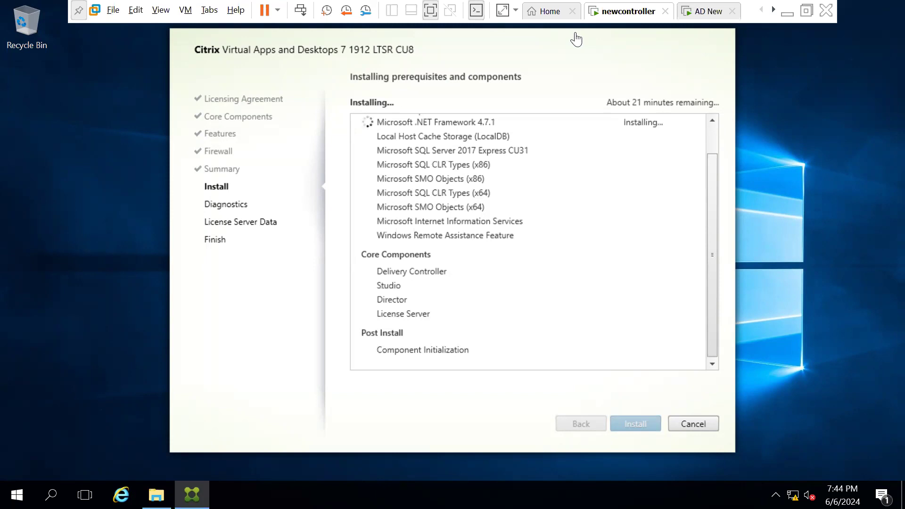
Leave newcontroller's .NET Framework 4.7.1 install running and view the AD New VM
{"action": "left_click", "coordinate": [699, 12]}
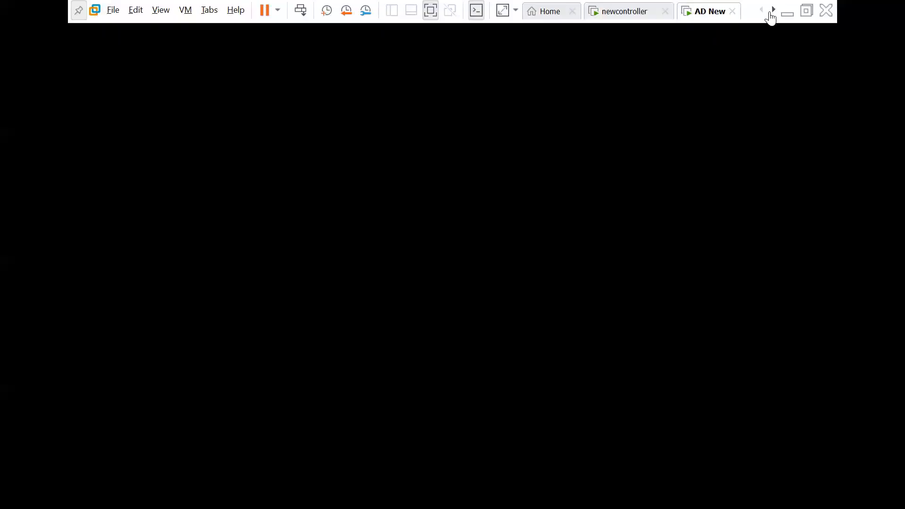
Minimize the full-screen VMware console to reveal the Citrix downloads page in Edge
{"action": "left_click", "coordinate": [787, 15]}
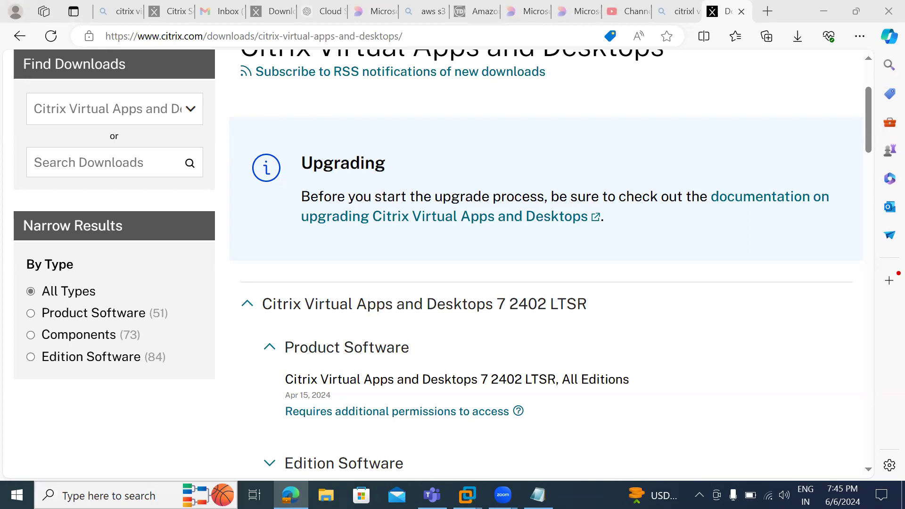
Bring the newcontroller VM back full screen and follow Citrix setup until it requires a restart
{"action": "mouse_move", "coordinate": [467, 495]}
{"action": "left_click", "coordinate": [517, 409]}
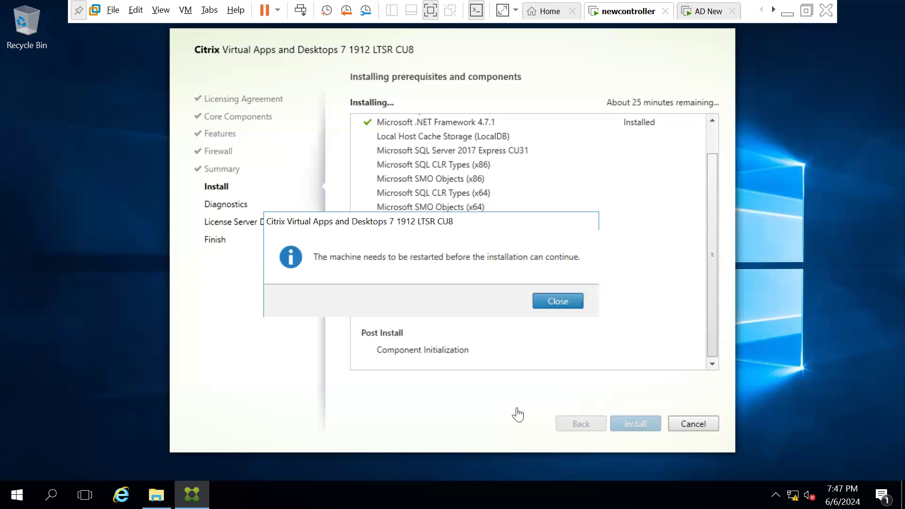
Close the restart-required prompt and the sign-out notice so the VM reboots to the lock screen
{"action": "left_click", "coordinate": [557, 296]}
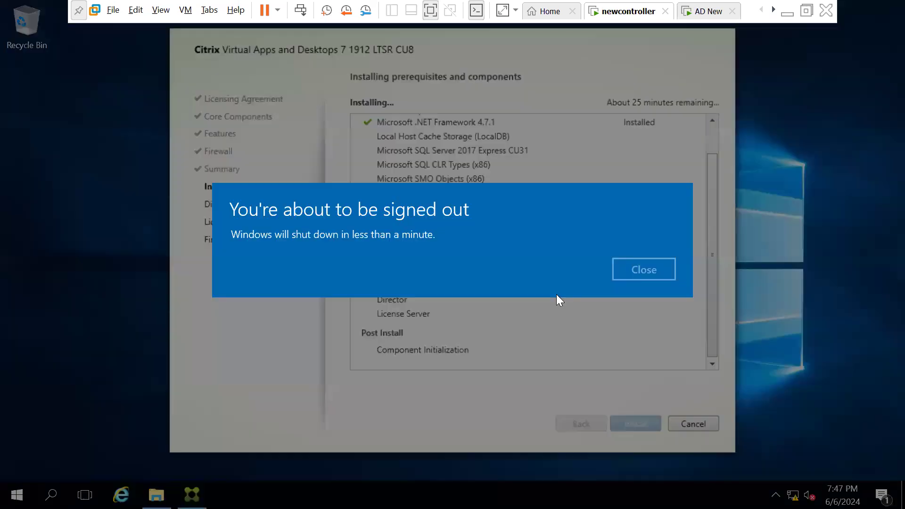
{"action": "left_click", "coordinate": [618, 269]}
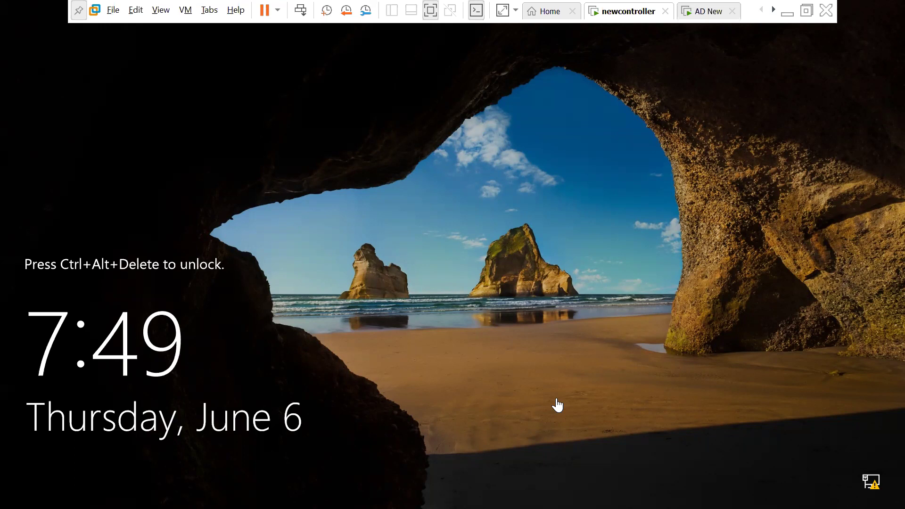
Return the VM to full screen, send Ctrl+Alt+Insert, and sign in with the domain administrator password
{"action": "left_click", "coordinate": [808, 12]}
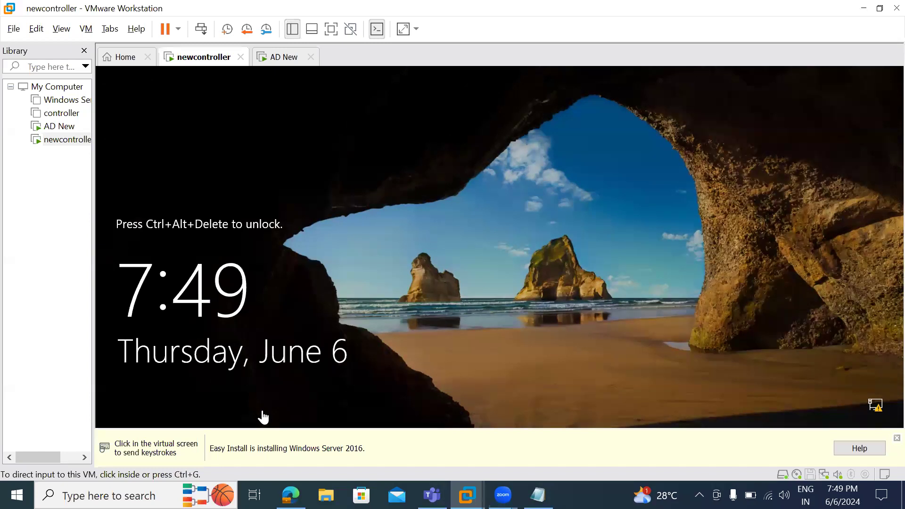
{"action": "left_click", "coordinate": [662, 282]}
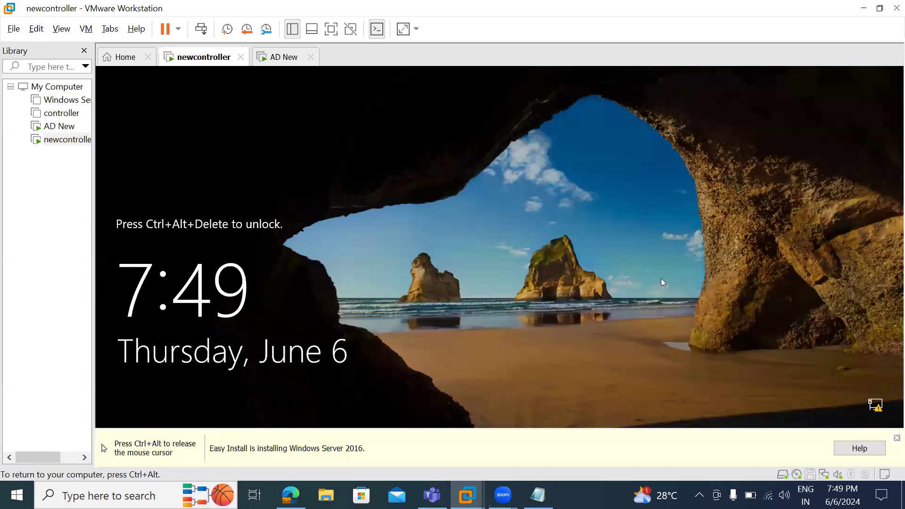
{"action": "key", "text": "ctrl+alt+Return"}
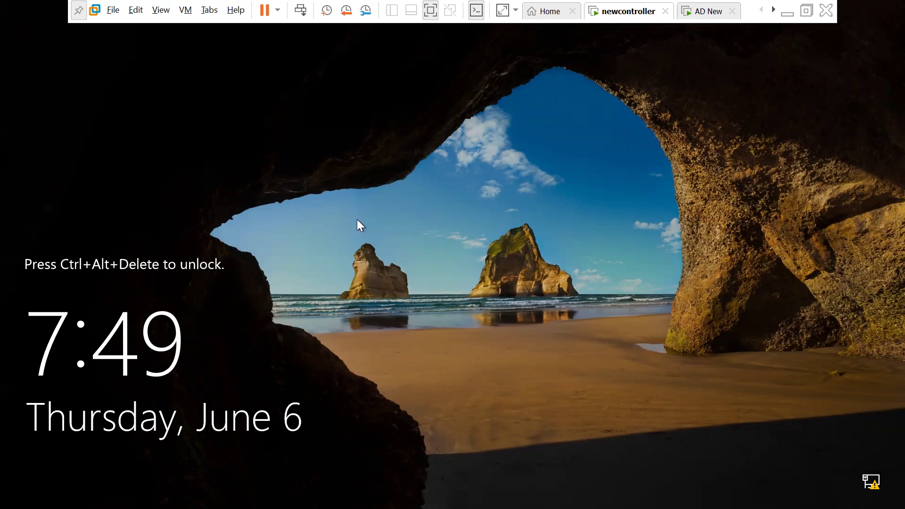
{"action": "key", "text": "ctrl+alt+Insert"}
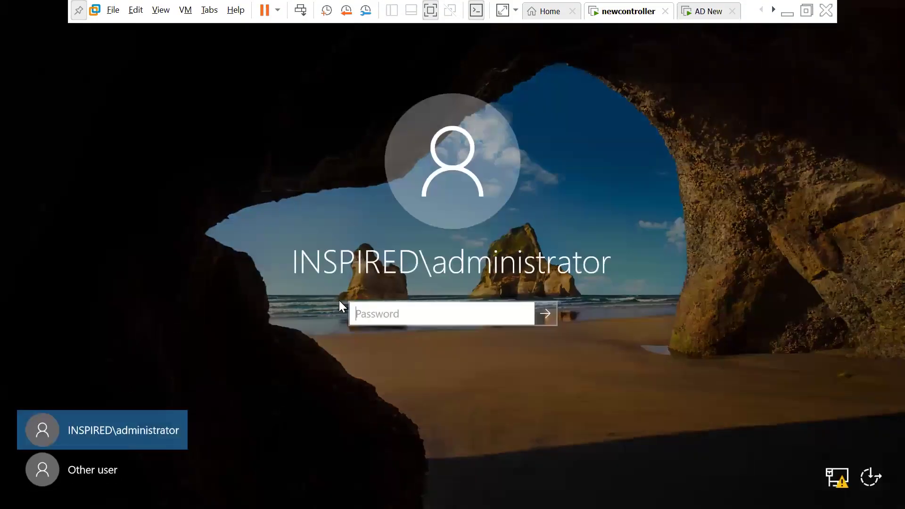
{"action": "left_click", "coordinate": [363, 312]}
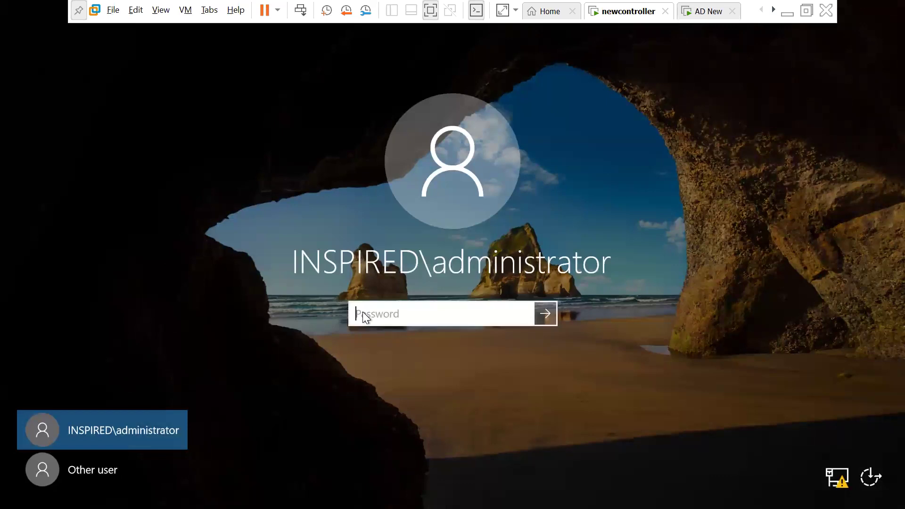
{"action": "type", "text": "•••••••••"}
{"action": "key", "text": "Return"}
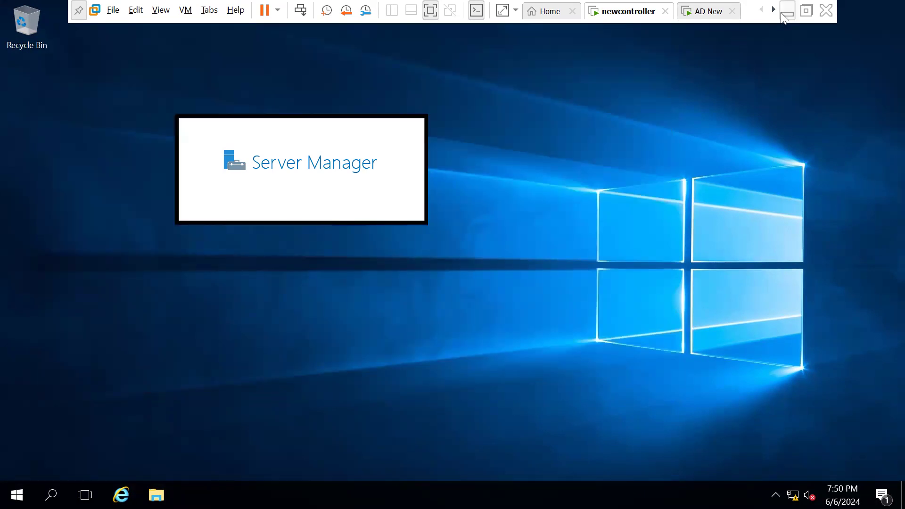
Exit VM full screen and confirm VMware DHCP Service stays Disabled and stopped, making no changes
{"action": "left_click", "coordinate": [805, 11]}
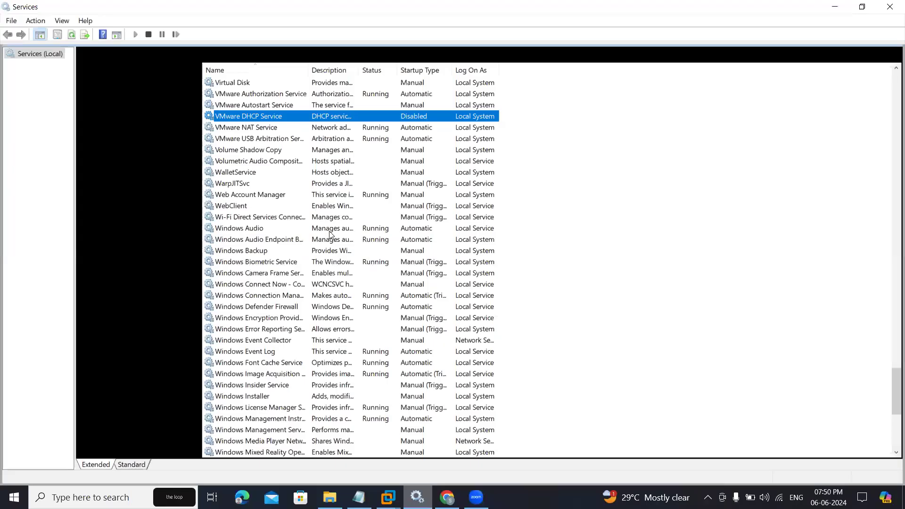
{"action": "left_click", "coordinate": [420, 239]}
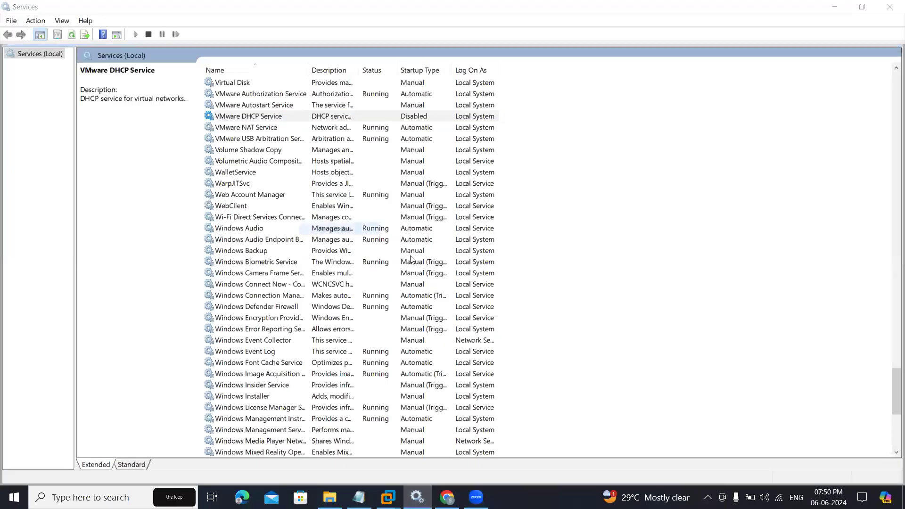
{"action": "left_click", "coordinate": [391, 131]}
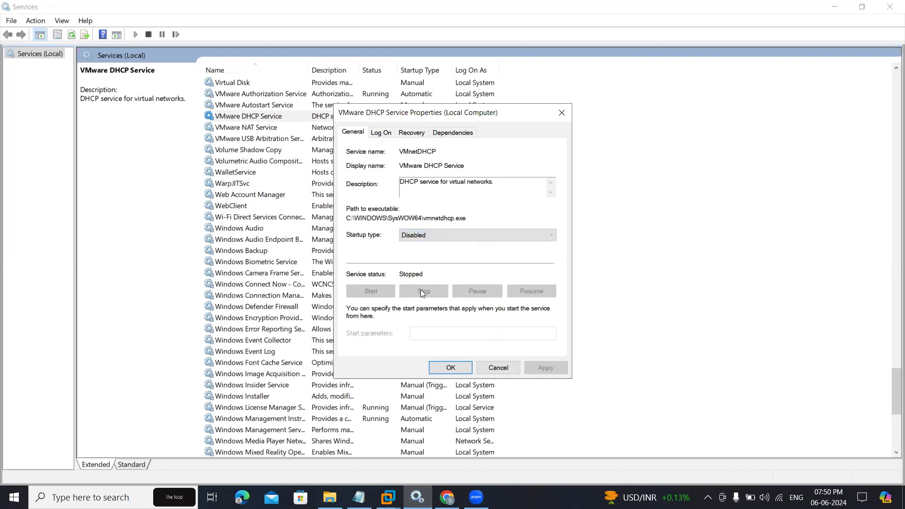
{"action": "key", "text": "Return"}
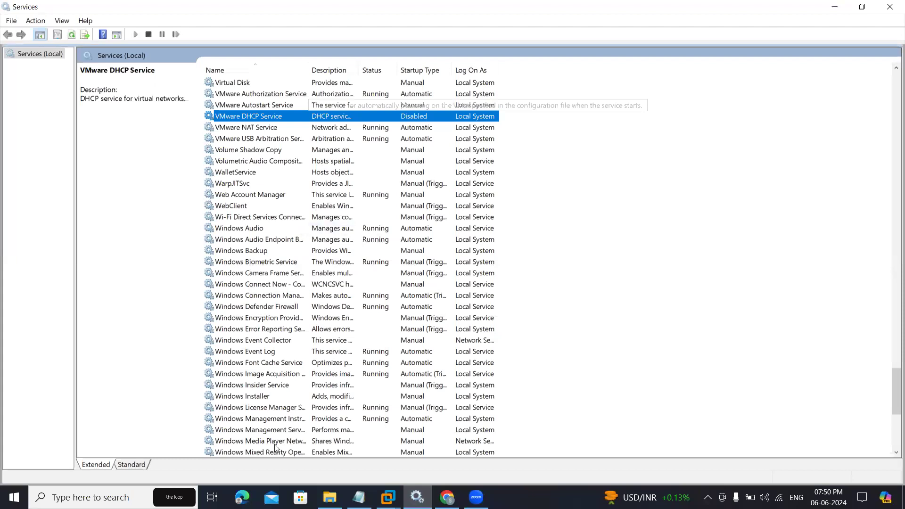
On the DC VM, review Ethernet0's static IPv4 192.168.10.1 settings, then open the Run box
{"action": "left_click", "coordinate": [388, 496]}
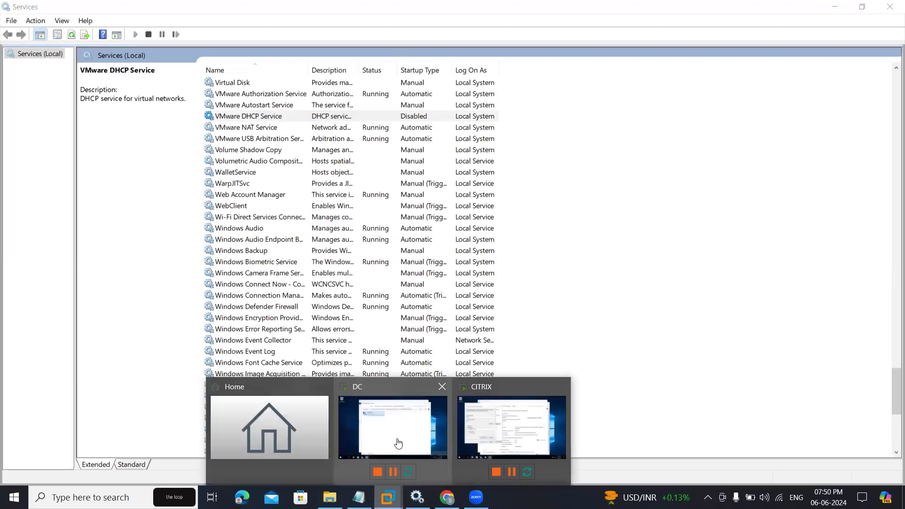
{"action": "left_click", "coordinate": [393, 427]}
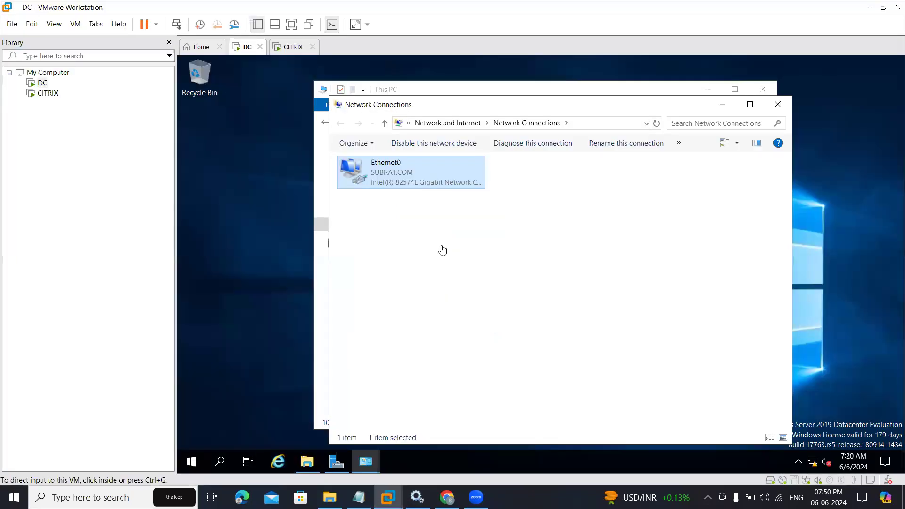
{"action": "double_click", "coordinate": [391, 179]}
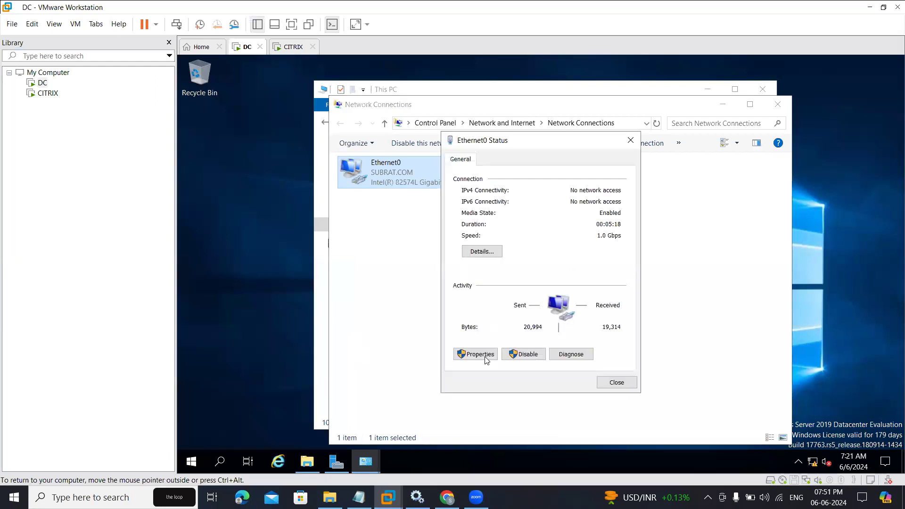
{"action": "left_click", "coordinate": [481, 354]}
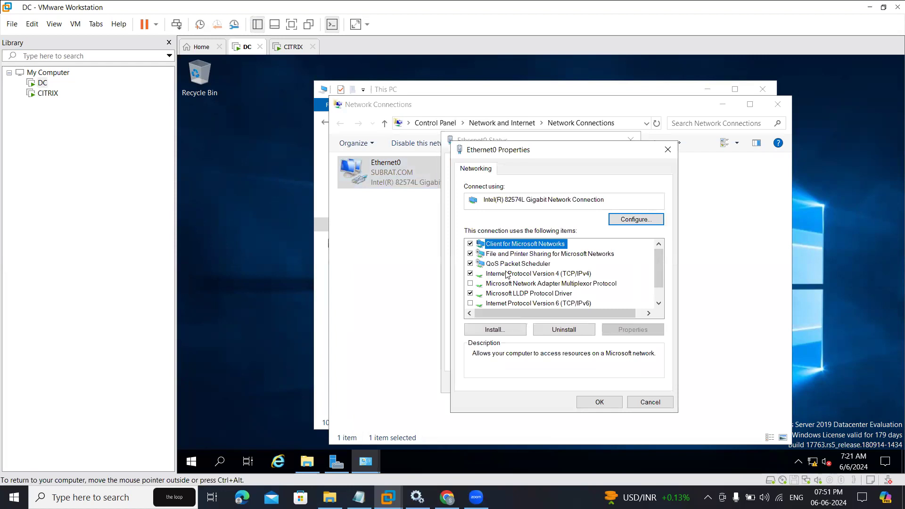
{"action": "double_click", "coordinate": [507, 273]}
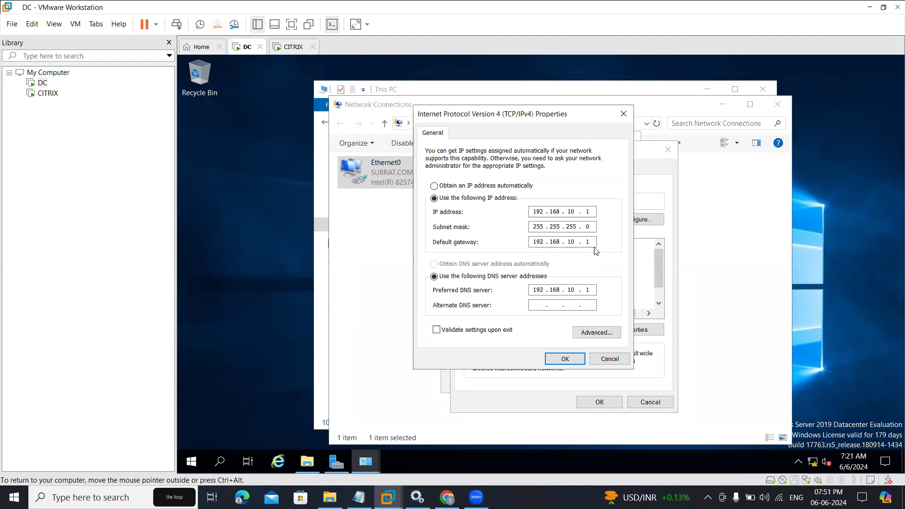
{"action": "left_click", "coordinate": [556, 362]}
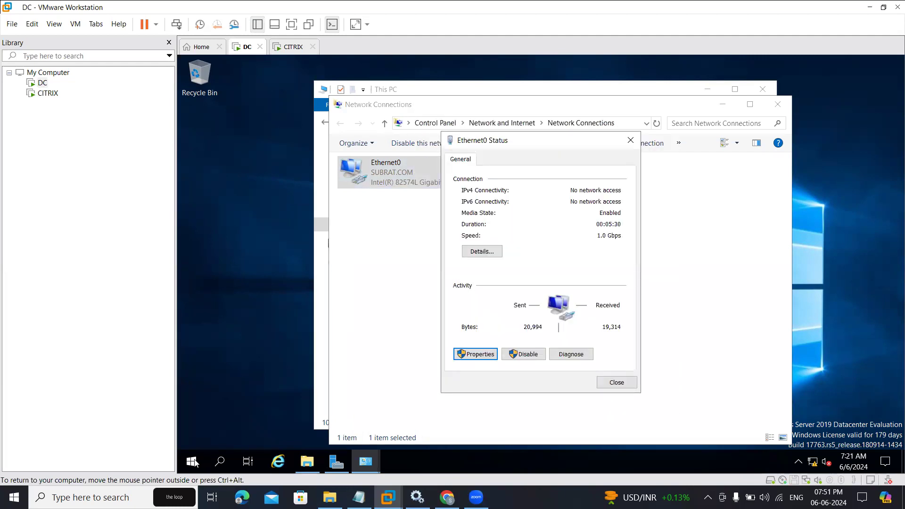
{"action": "right_click", "coordinate": [192, 461]}
{"action": "left_click", "coordinate": [221, 402]}
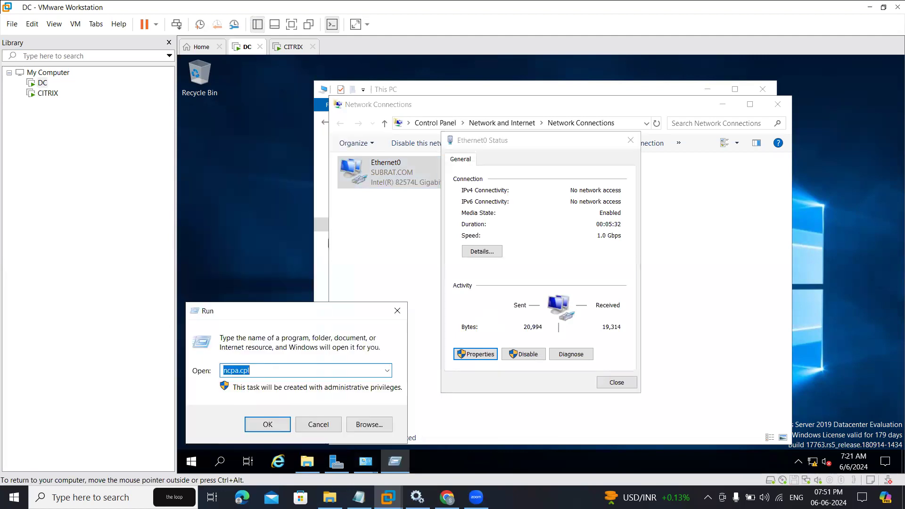
Run ipconfig in an administrator command prompt, revealing Ethernet0's autoconfigured 169.254.70.237 address
{"action": "key", "text": "Return"}
{"action": "type", "text": "ipconfig"}
{"action": "key", "text": "Return"}
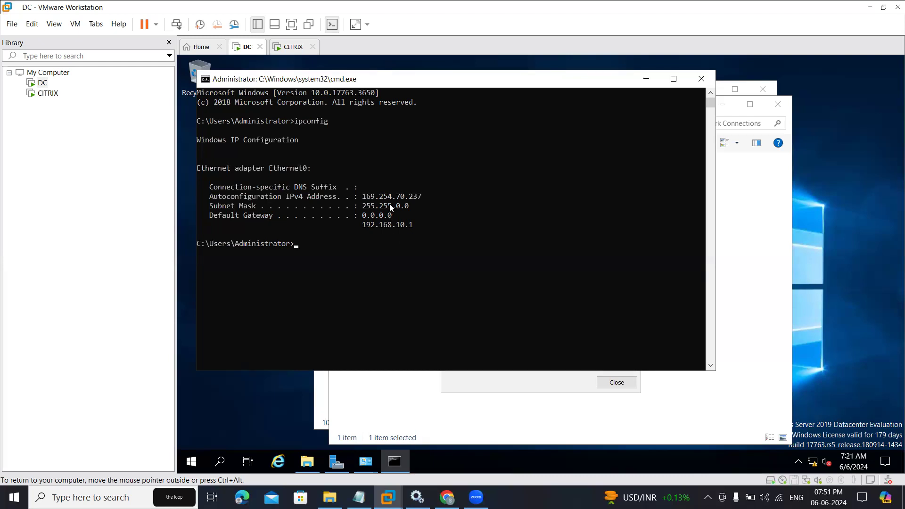
{"action": "left_click_drag", "start_coordinate": [487, 84], "coordinate": [502, 127]}
From Server Manager's DHCP page, launch DHCP Manager for server AD
{"action": "left_click", "coordinate": [337, 461]}
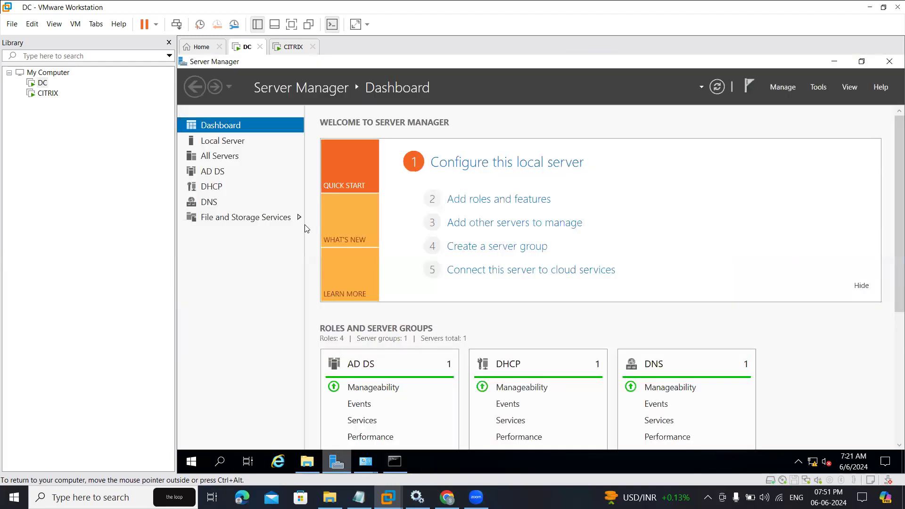
{"action": "left_click", "coordinate": [221, 187]}
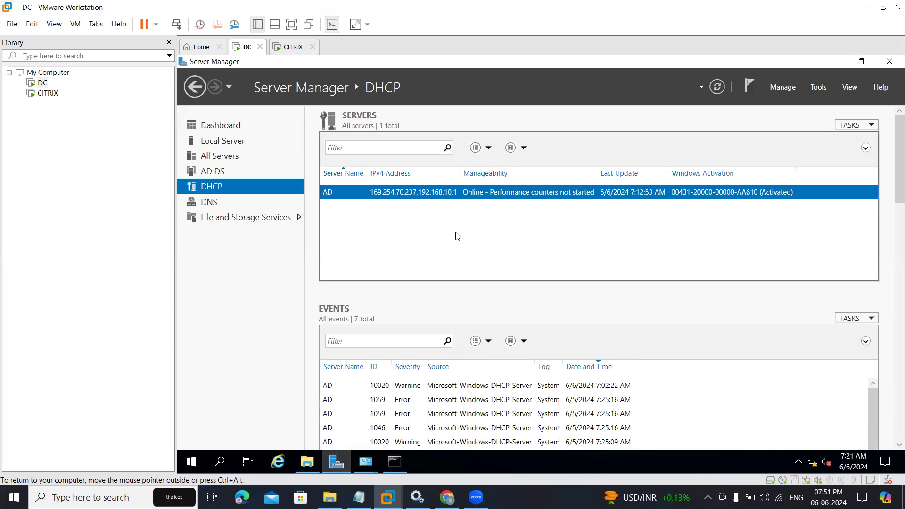
{"action": "right_click", "coordinate": [434, 197]}
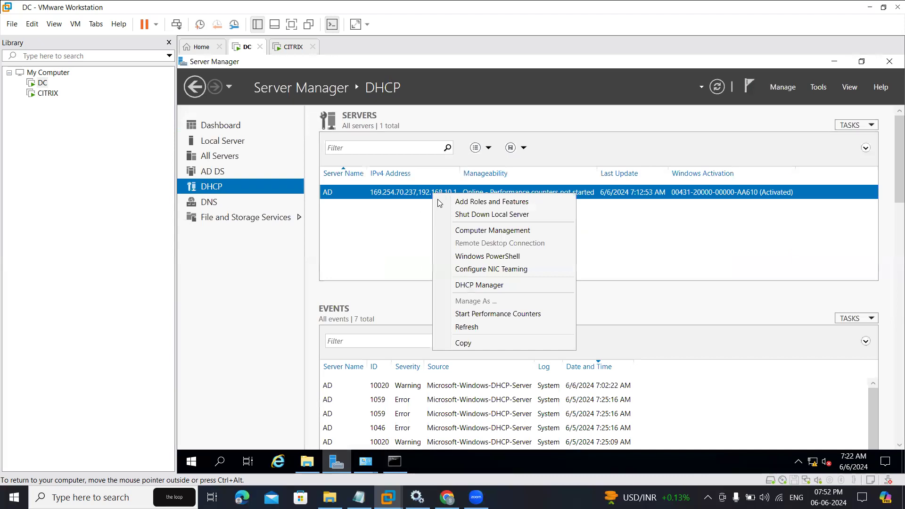
{"action": "left_click", "coordinate": [473, 285]}
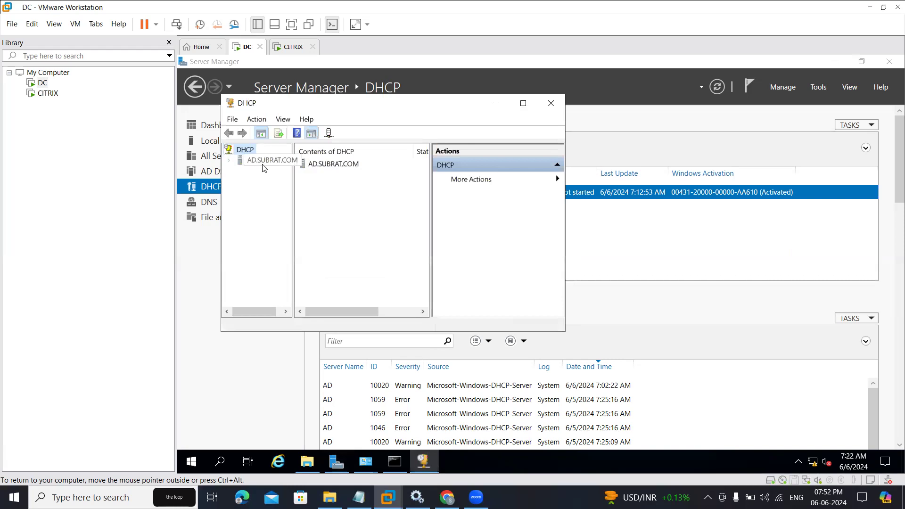
Expand AD.SUBRAT.COM > IPv4 > Scope [192.168.10.0] SUBRAT and view its Scope Options
{"action": "left_click", "coordinate": [229, 162]}
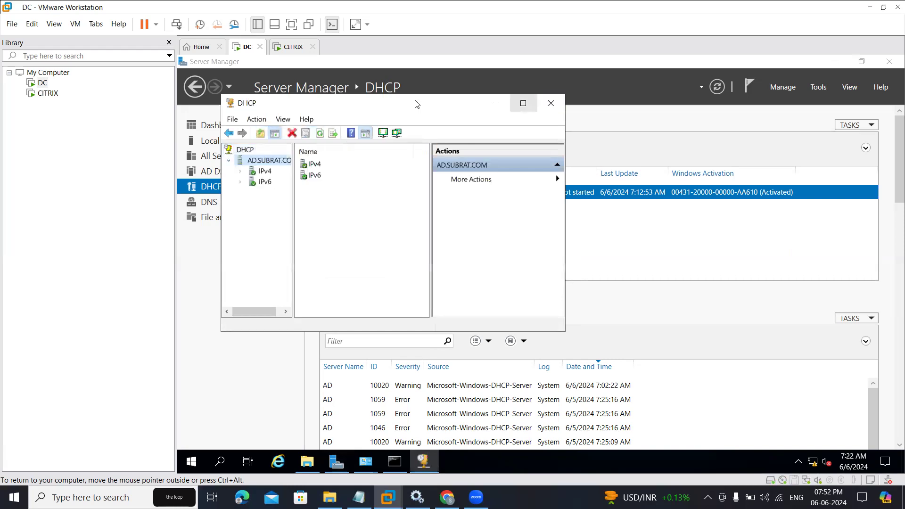
{"action": "left_click", "coordinate": [523, 103]}
{"action": "double_click", "coordinate": [221, 127]}
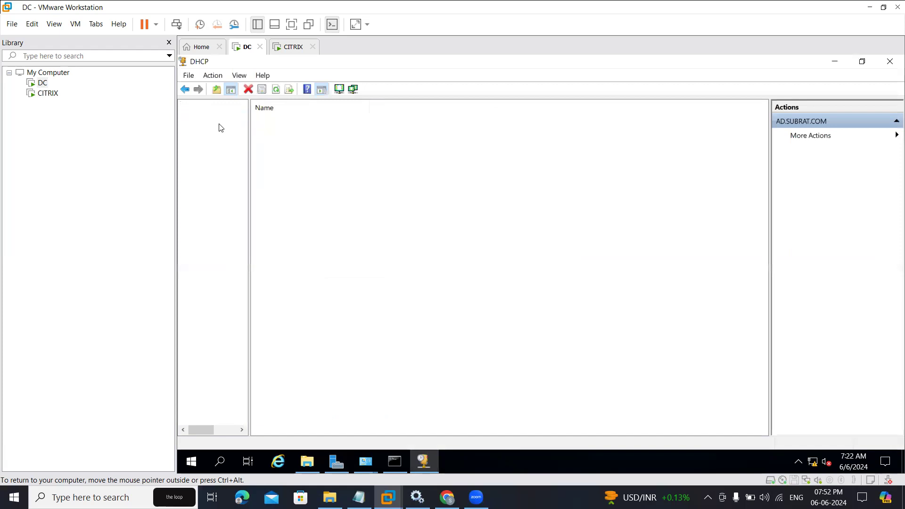
{"action": "left_click", "coordinate": [285, 133]}
{"action": "double_click", "coordinate": [285, 132]}
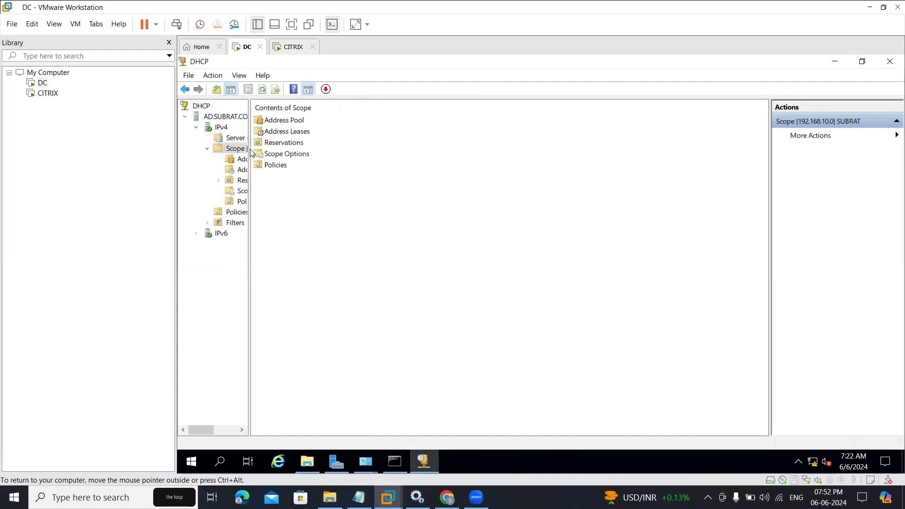
{"action": "left_click_drag", "start_coordinate": [249, 165], "coordinate": [334, 165]}
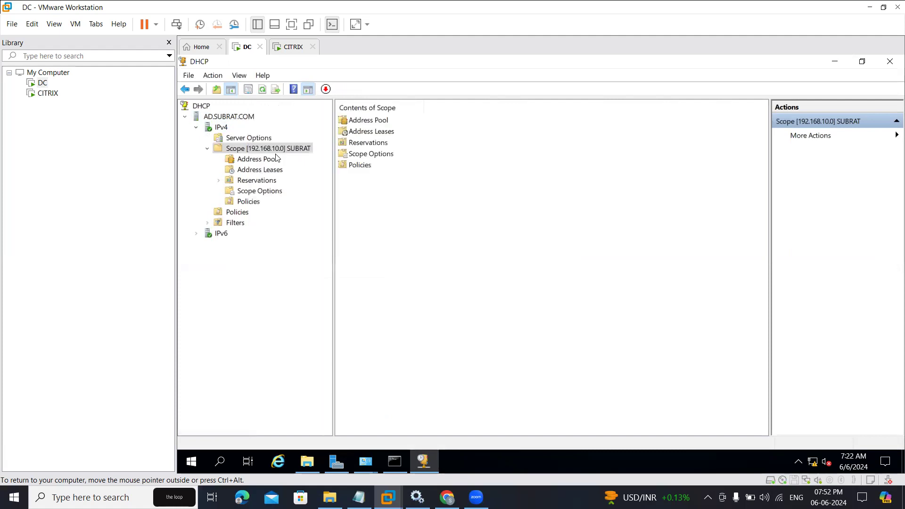
{"action": "left_click", "coordinate": [260, 191]}
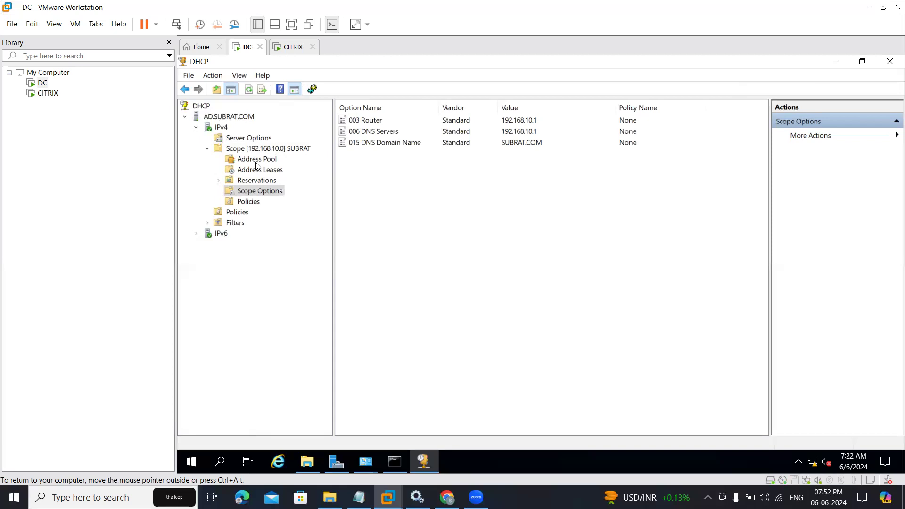
Review the address pool: range 192.168.10.1–192.168.10.254 and exclusion 192.168.10.100–110
{"action": "left_click", "coordinate": [250, 149]}
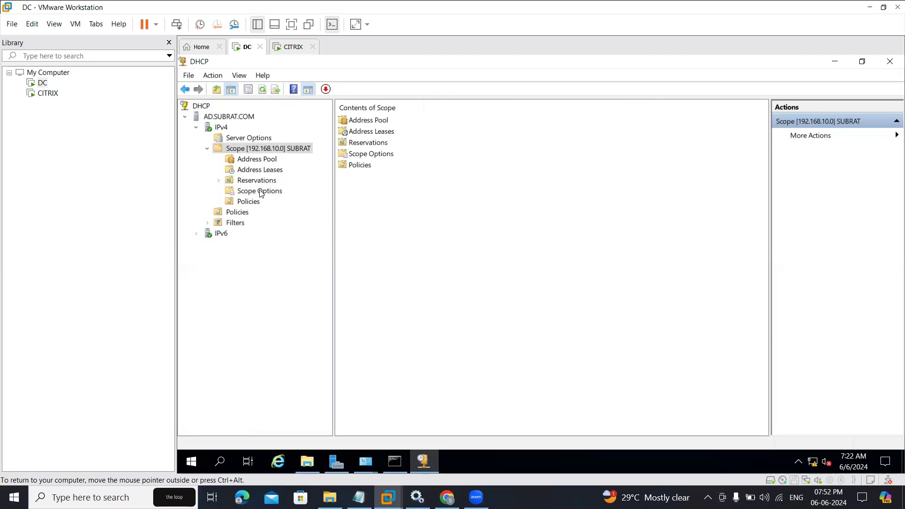
{"action": "left_click", "coordinate": [258, 160]}
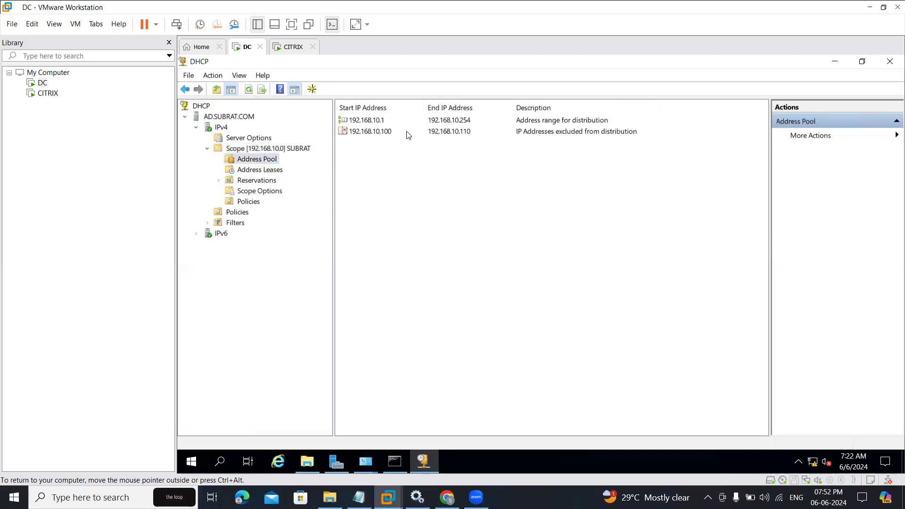
{"action": "left_click", "coordinate": [382, 123]}
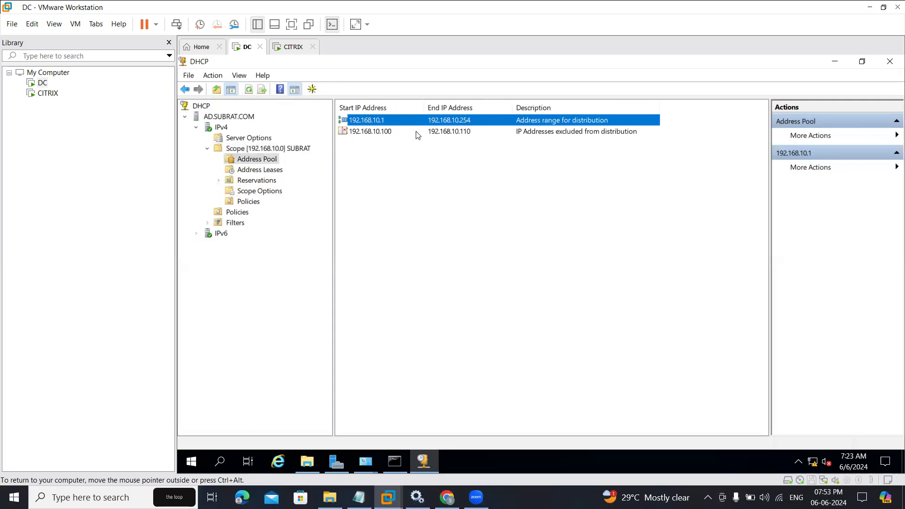
{"action": "left_click", "coordinate": [519, 132]}
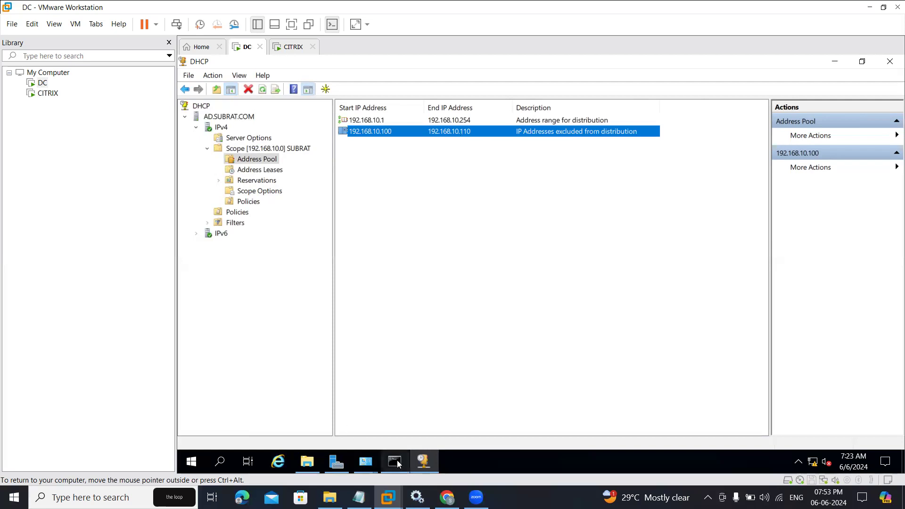
Recheck the ipconfig output, then minimize the command prompt and DHCP console
{"action": "mouse_move", "coordinate": [399, 463]}
{"action": "left_click", "coordinate": [391, 402]}
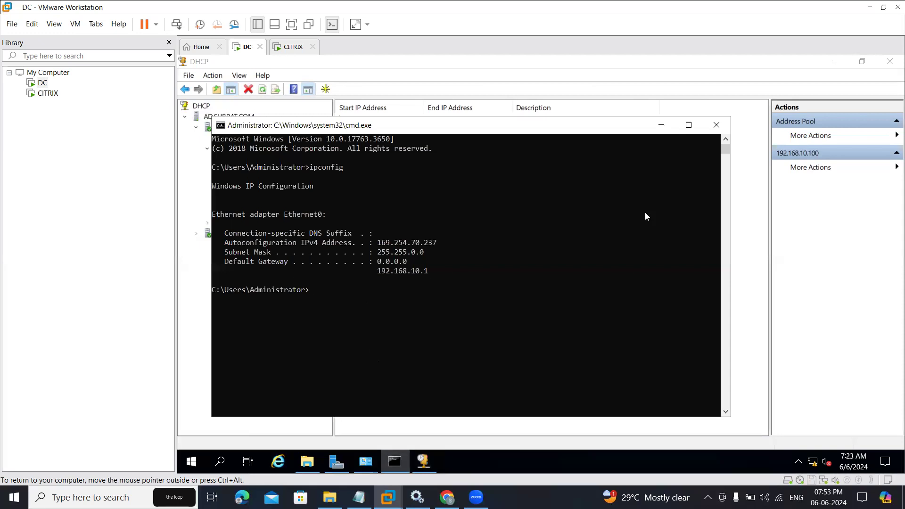
{"action": "left_click", "coordinate": [662, 125]}
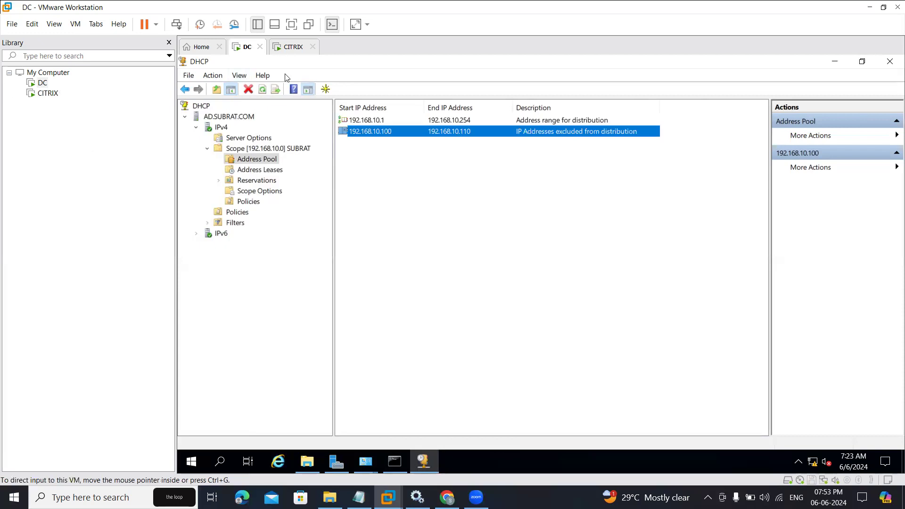
{"action": "left_click", "coordinate": [835, 64]}
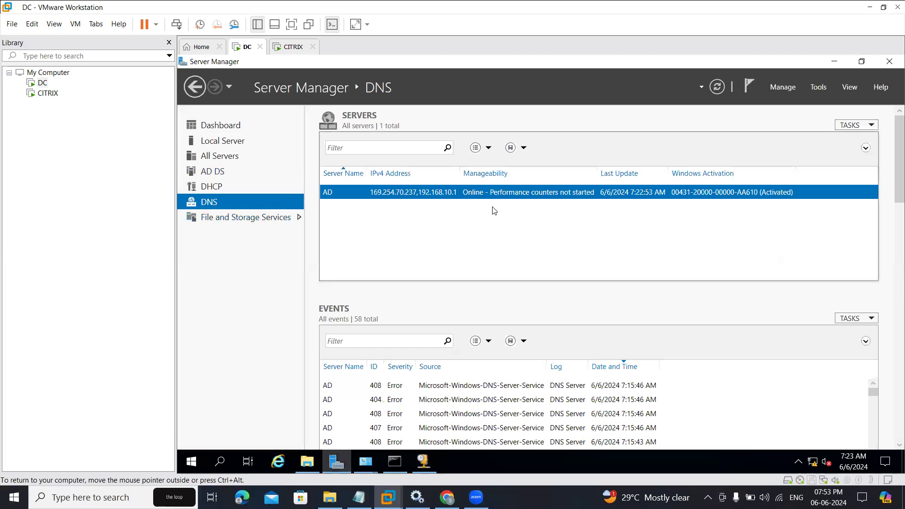
Open DNS Manager for server AD and view the AD.SUBRAT.COM DNS server
{"action": "right_click", "coordinate": [461, 197]}
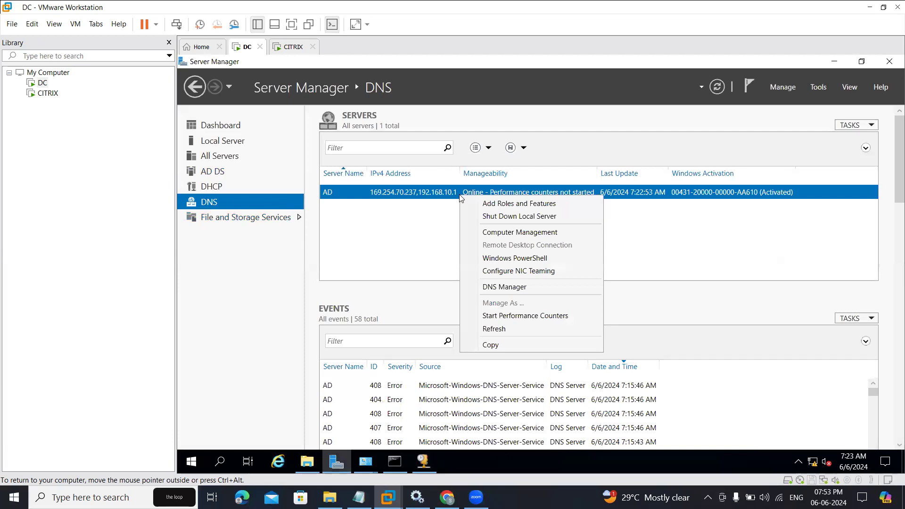
{"action": "left_click", "coordinate": [506, 286]}
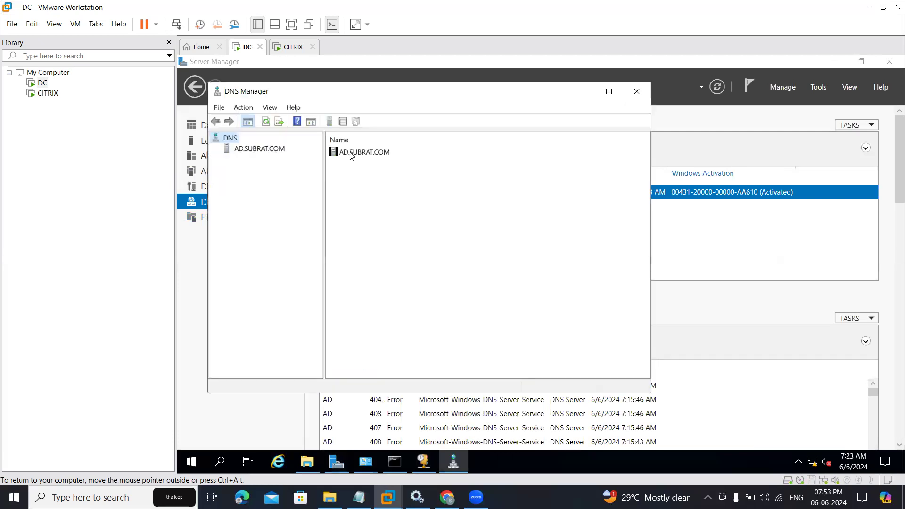
{"action": "left_click", "coordinate": [245, 154]}
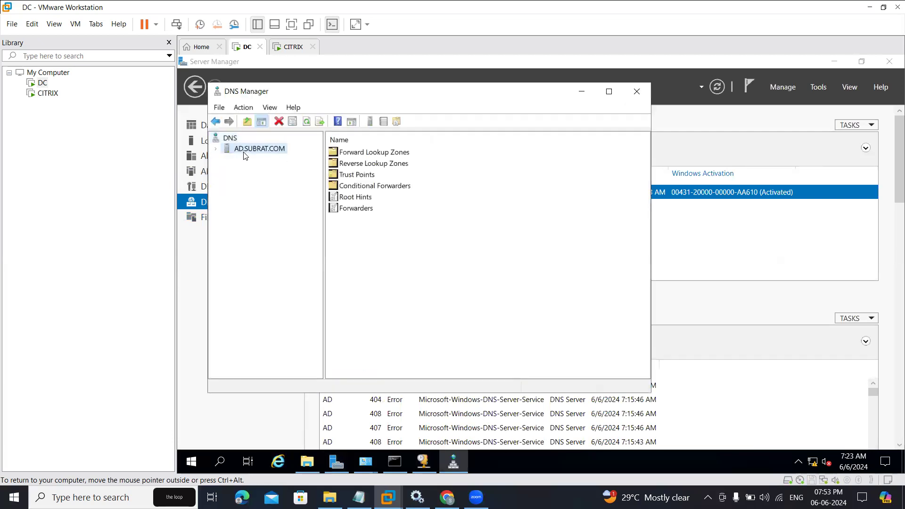
Show Server Manager's AD DS page and open File Explorer at This PC
{"action": "left_click", "coordinate": [583, 94]}
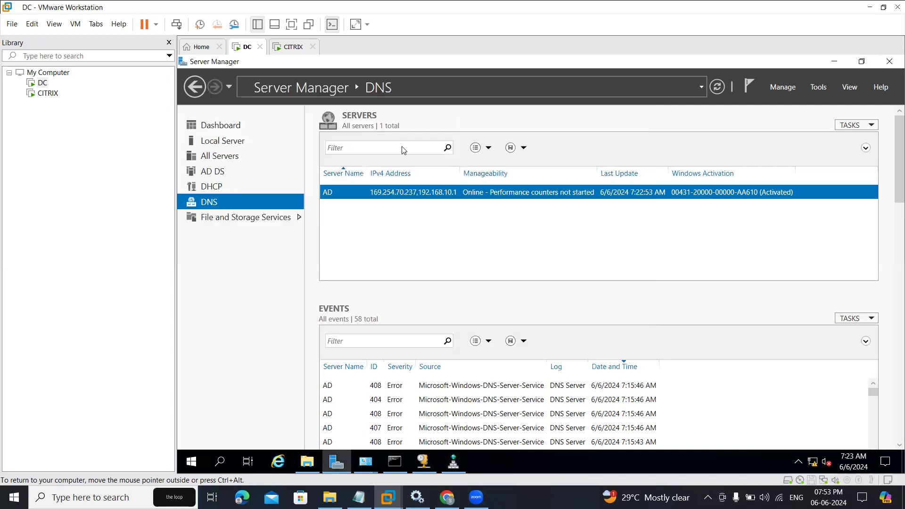
{"action": "left_click", "coordinate": [218, 175]}
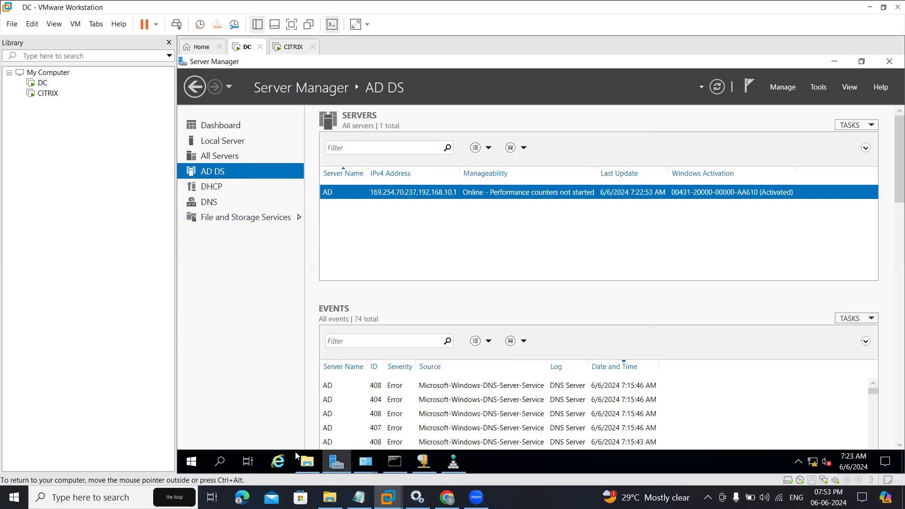
{"action": "left_click", "coordinate": [302, 471]}
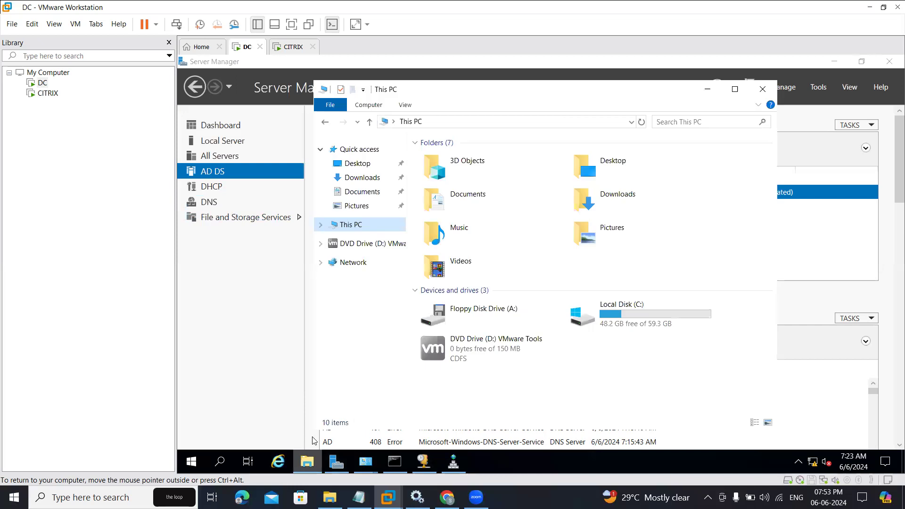
View This PC's system properties: computer AD.SUBRAT.COM on domain SUBRAT.COM, Windows Server 2019 Datacenter
{"action": "right_click", "coordinate": [344, 226]}
{"action": "left_click", "coordinate": [385, 383]}
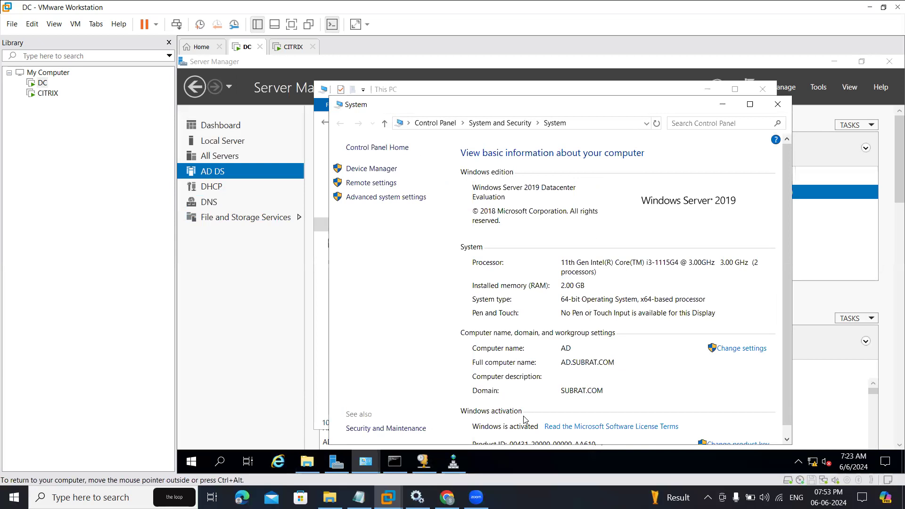
{"action": "scroll", "coordinate": [520, 425], "scroll_direction": "down", "scroll_amount": 1}
{"action": "mouse_move", "coordinate": [389, 468]}
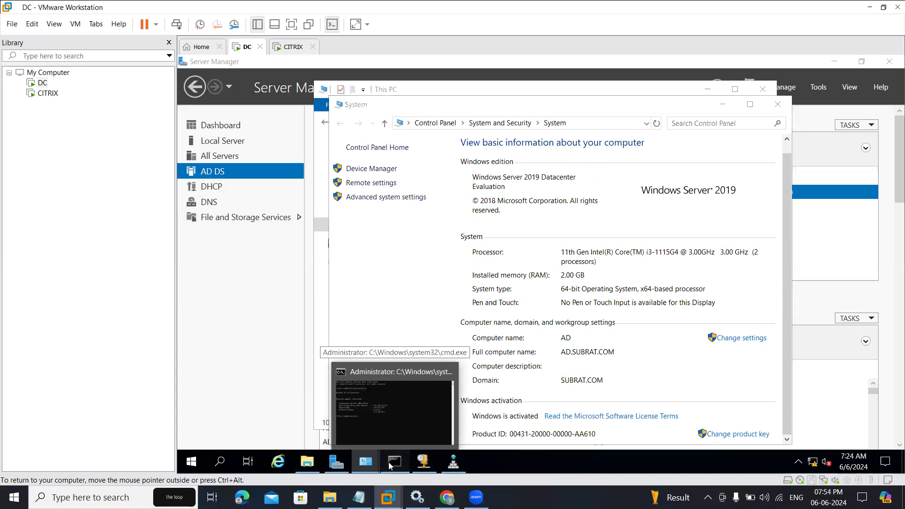
{"action": "left_click", "coordinate": [390, 468]}
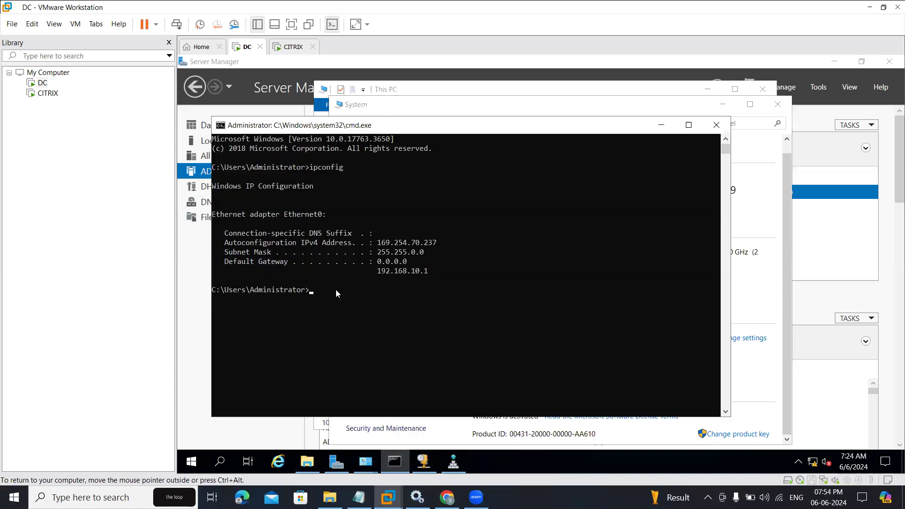
Run ipconfig /all, then ipconfig /flushdns to clear the DNS resolver cache
{"action": "type", "text": "ipconfig /all"}
{"action": "key", "text": "Return"}
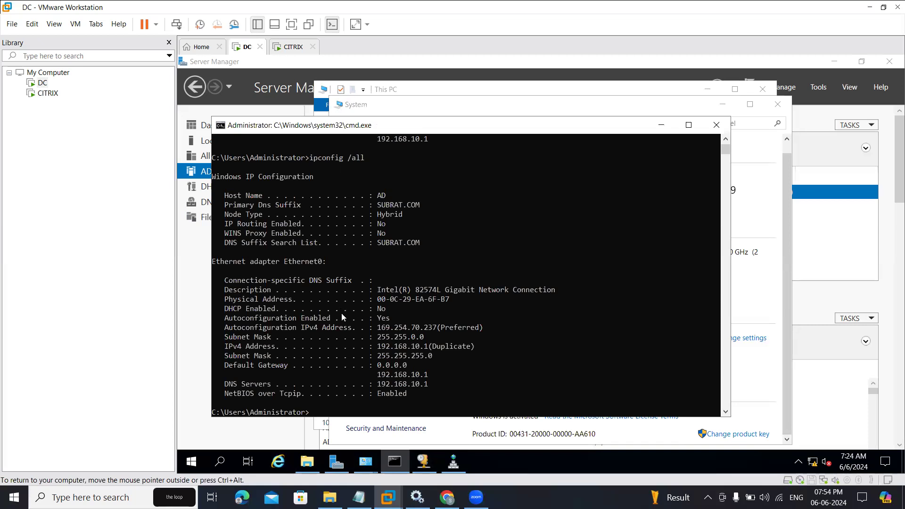
{"action": "scroll", "coordinate": [341, 313], "scroll_direction": "down", "scroll_amount": 2}
{"action": "type", "text": "flush"}
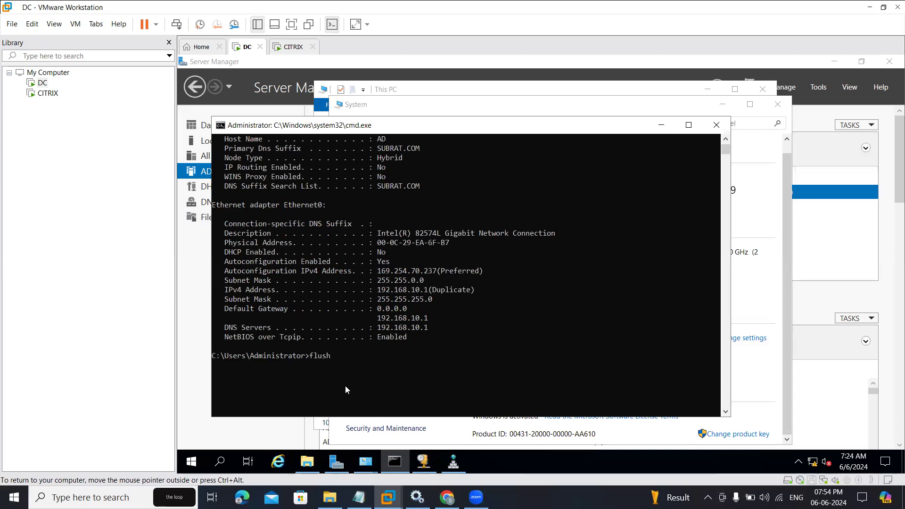
{"action": "type", "text": "dn"}
{"action": "key", "text": "BackSpace"}
{"action": "key", "text": "BackSpace"}
{"action": "key", "text": "BackSpace"}
{"action": "key", "text": "BackSpace"}
{"action": "key", "text": "BackSpace"}
{"action": "key", "text": "BackSpace"}
{"action": "key", "text": "BackSpace"}
{"action": "key", "text": "Up"}
{"action": "type", "text": "dns"}
{"action": "key", "text": "Return"}
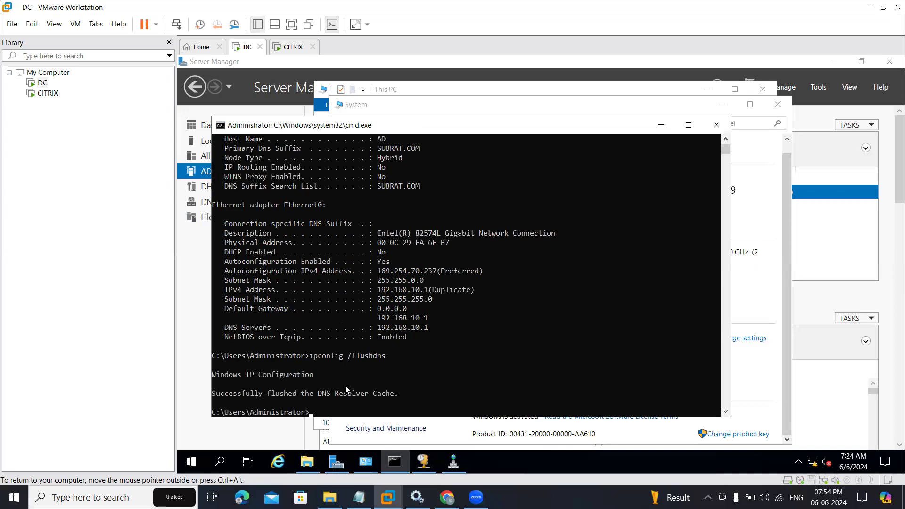
{"action": "scroll", "coordinate": [356, 373], "scroll_direction": "down", "scroll_amount": 2}
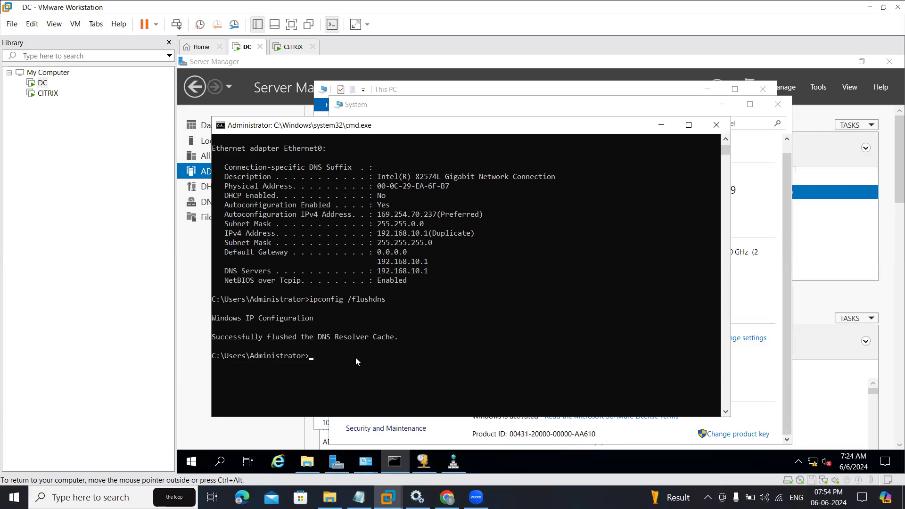
Attempt an IP address renewal with ipconfig /renew, which fails
{"action": "type", "text": "ipconfig /renew"}
{"action": "key", "text": "Return"}
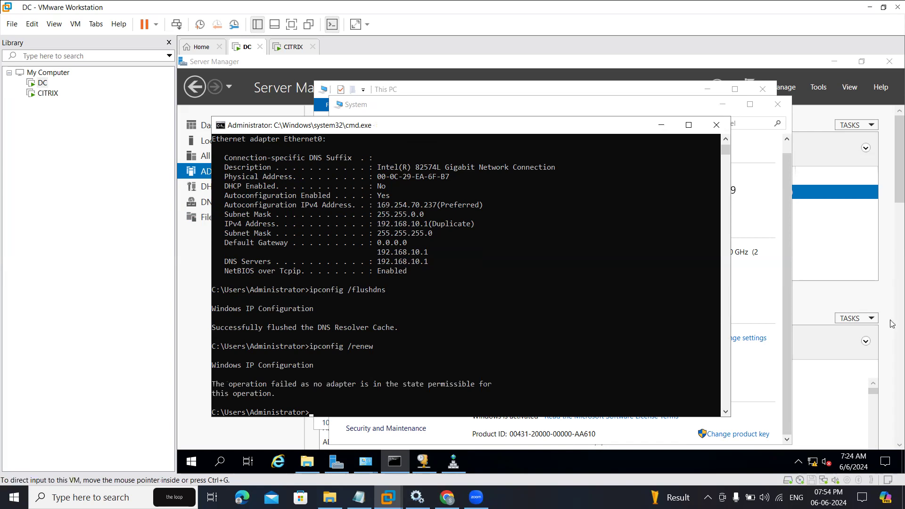
{"action": "left_click", "coordinate": [348, 392]}
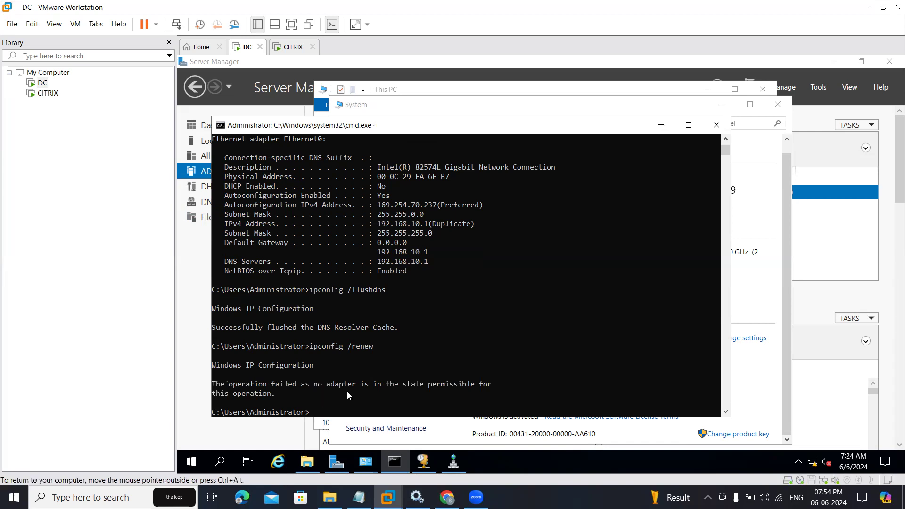
Rerun ipconfig, then open Network Connections with ncpa.cpl
{"action": "scroll", "coordinate": [348, 392], "scroll_direction": "down", "scroll_amount": 1}
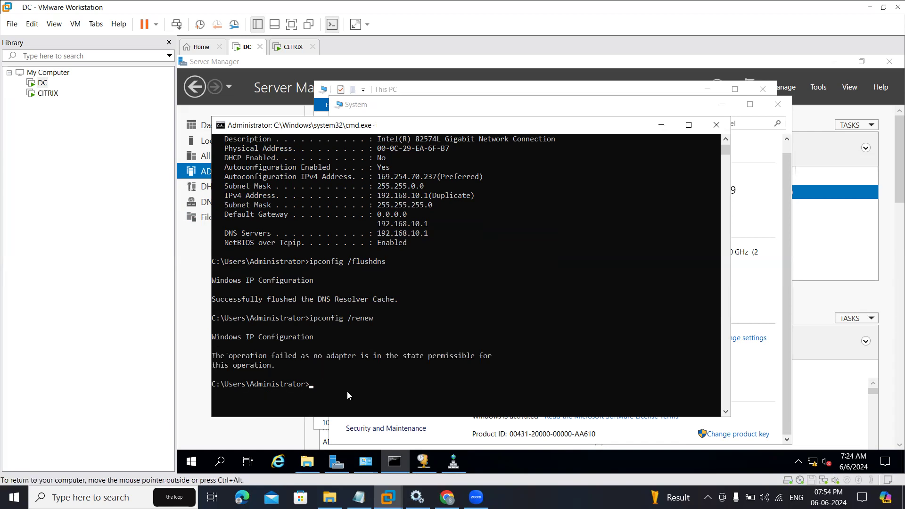
{"action": "key", "text": "Up"}
{"action": "key", "text": "Return"}
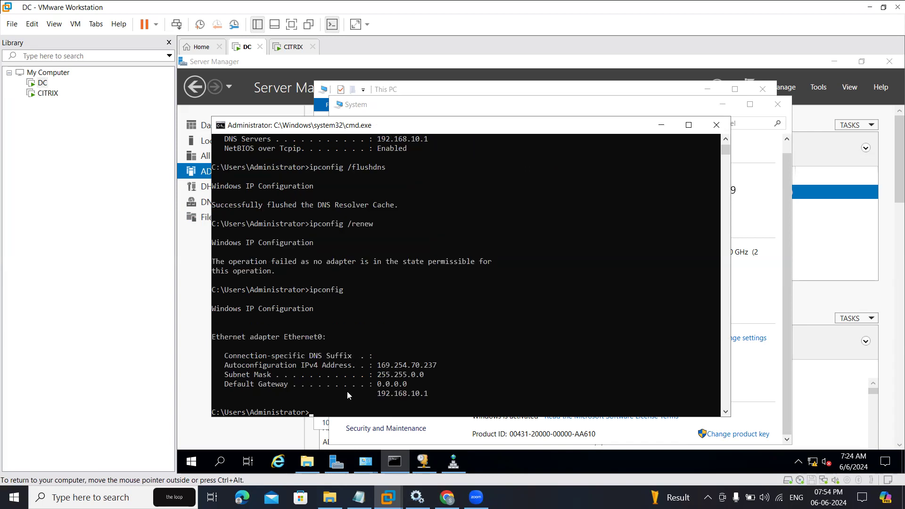
{"action": "scroll", "coordinate": [347, 391], "scroll_direction": "down", "scroll_amount": 1}
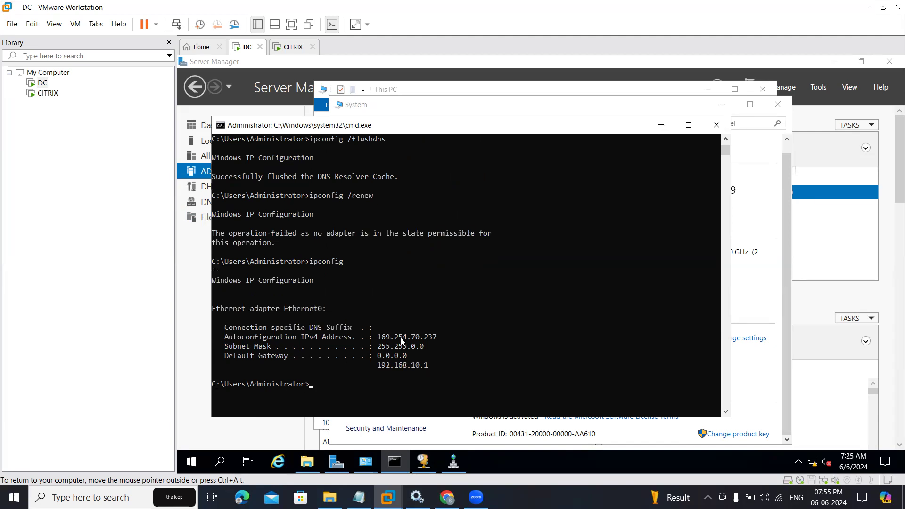
{"action": "type", "text": "ncpa.cpl"}
{"action": "key", "text": "Return"}
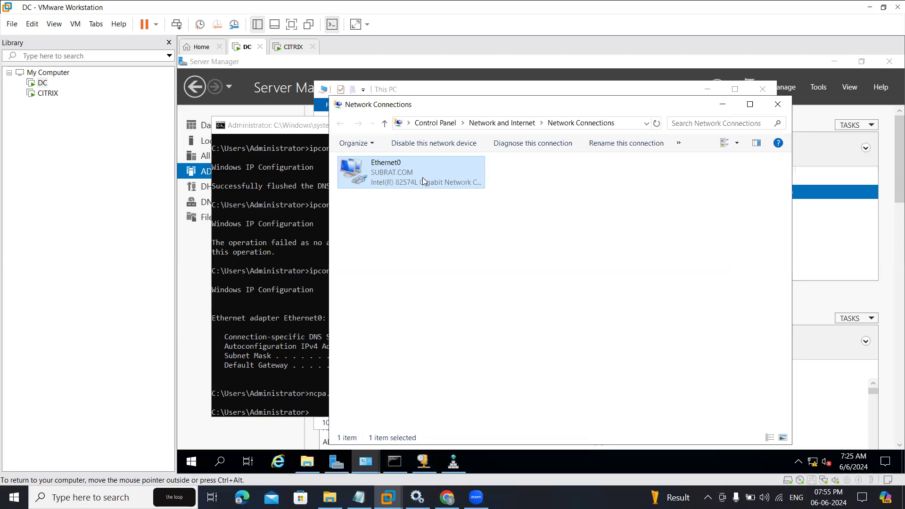
Open Ethernet0's IPv4 settings: static 192.168.10.1, mask 255.255.255.0, gateway and DNS 192.168.10.1
{"action": "double_click", "coordinate": [424, 182]}
{"action": "left_click", "coordinate": [472, 354]}
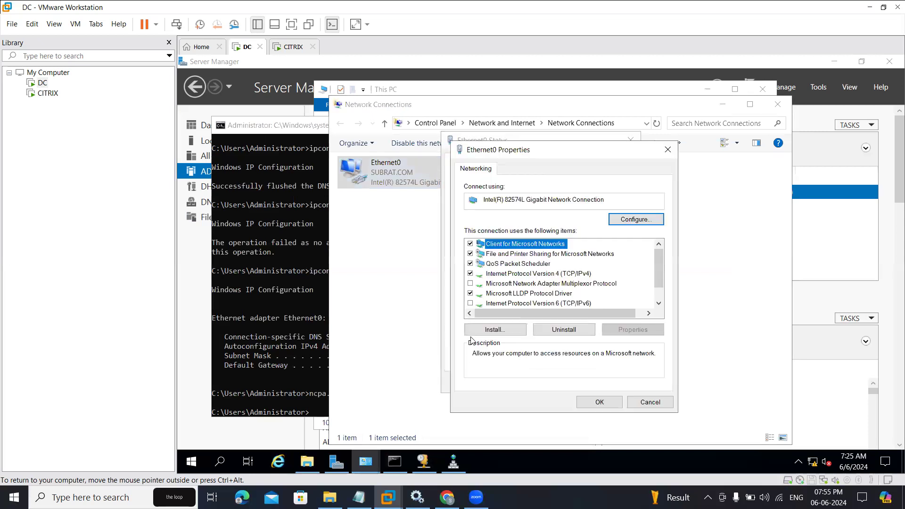
{"action": "double_click", "coordinate": [535, 275]}
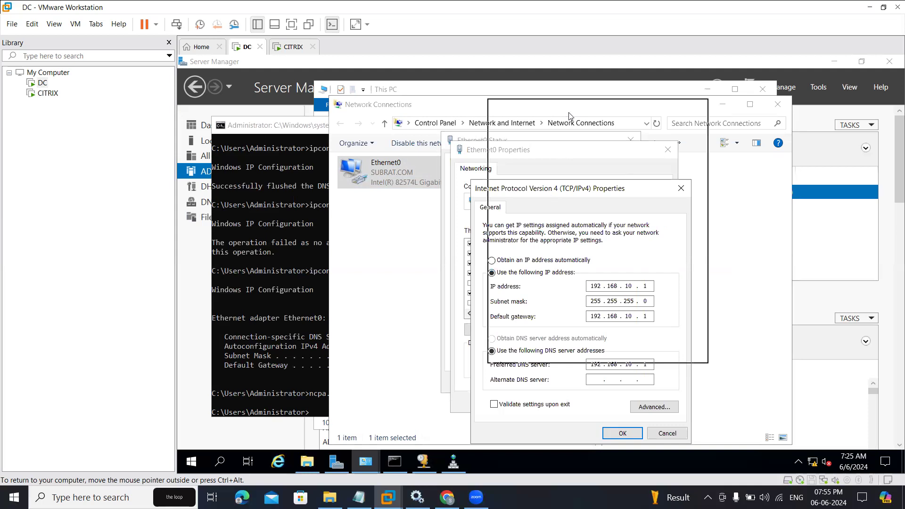
{"action": "left_click_drag", "start_coordinate": [544, 125], "coordinate": [487, 138]}
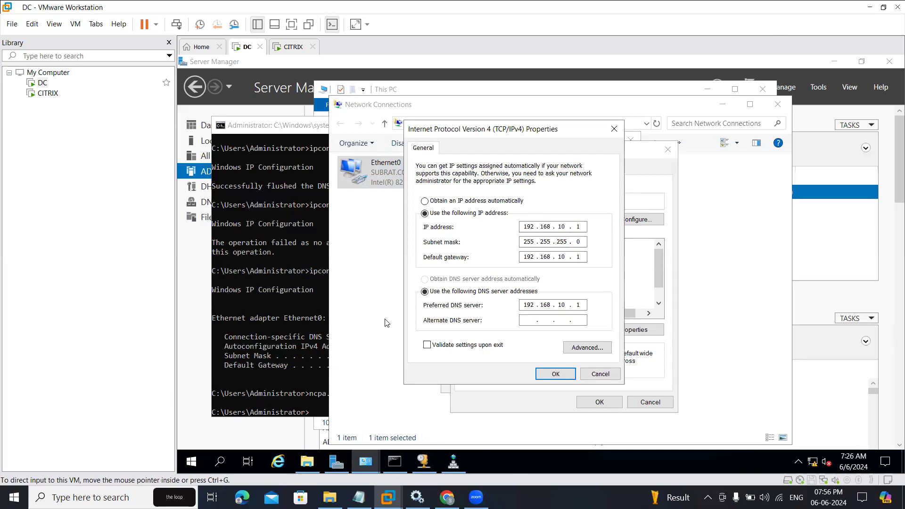
{"action": "left_click_drag", "start_coordinate": [485, 129], "coordinate": [437, 128]}
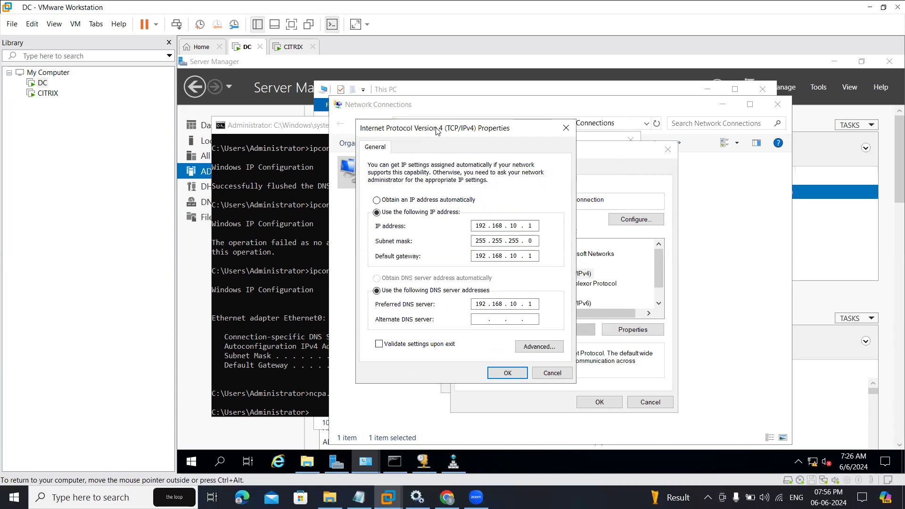
{"action": "left_click_drag", "start_coordinate": [438, 131], "coordinate": [464, 133]}
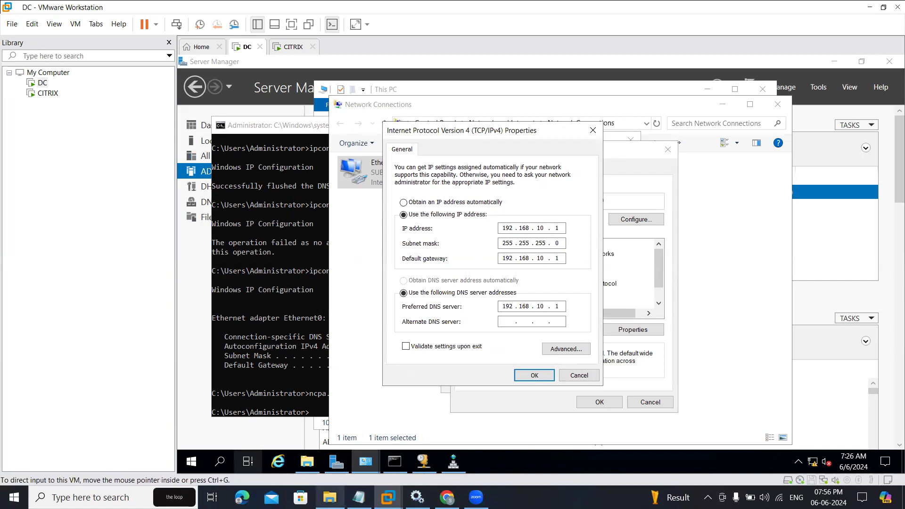
In the host's Downloads folder, select the Citrix_Virtual_Apps_and_Desktops_7_1912_9000 disc image (3.36 GB)
{"action": "left_click", "coordinate": [330, 497]}
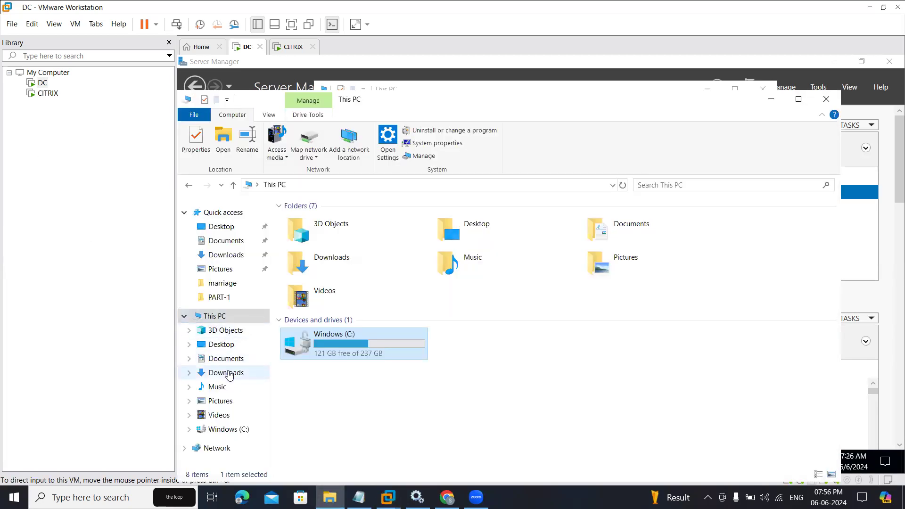
{"action": "left_click", "coordinate": [226, 374]}
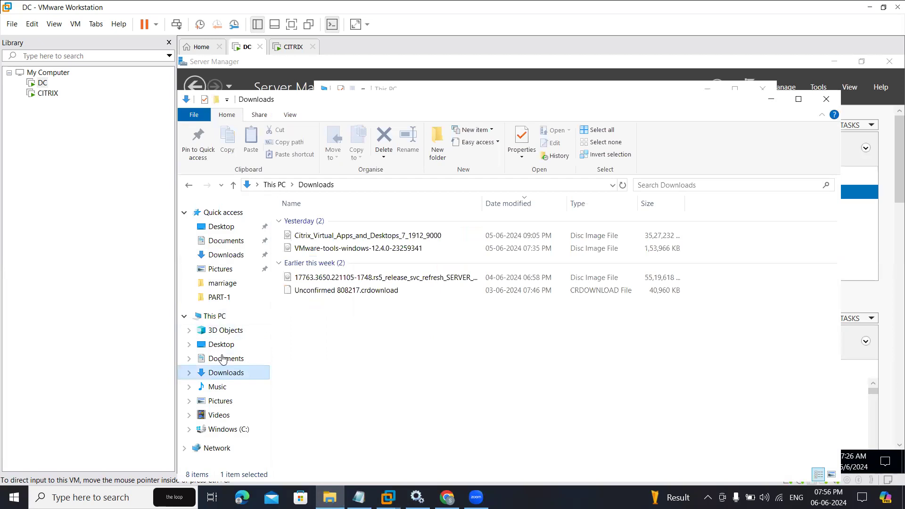
{"action": "left_click", "coordinate": [383, 237]}
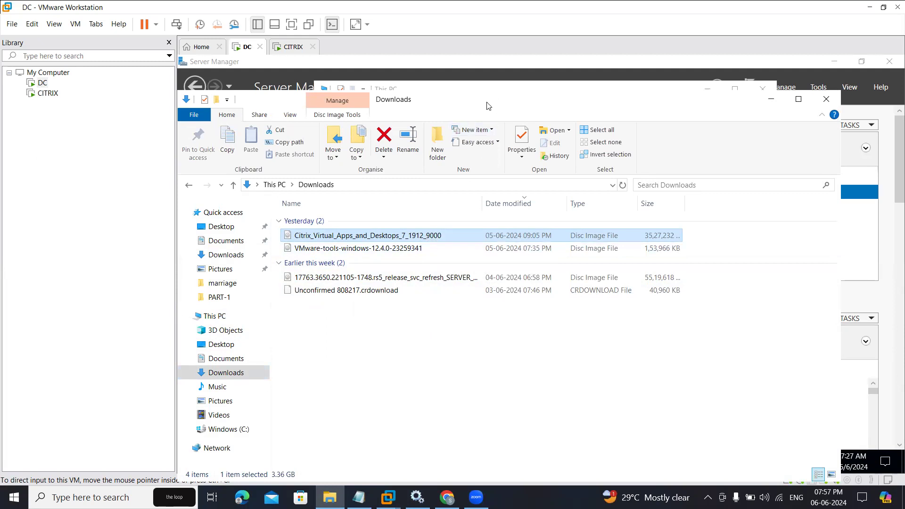
{"action": "left_click_drag", "start_coordinate": [486, 107], "coordinate": [420, 132]}
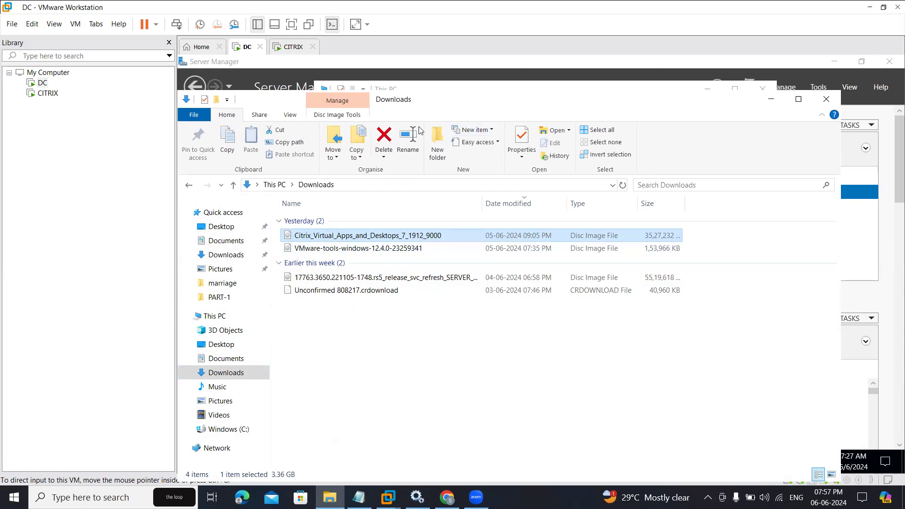